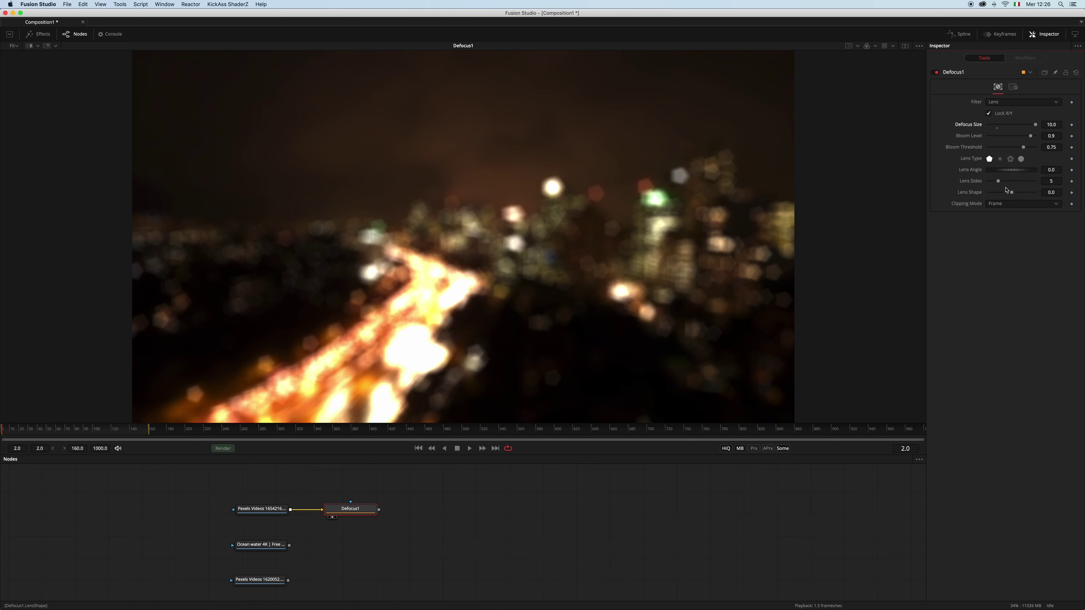
- Set the Defocus1 lens shape to about -0.117 and move the node above the row of the city clip's loader
{"action": "left_click_drag", "start_coordinate": [1012, 193], "coordinate": [1010, 192]}
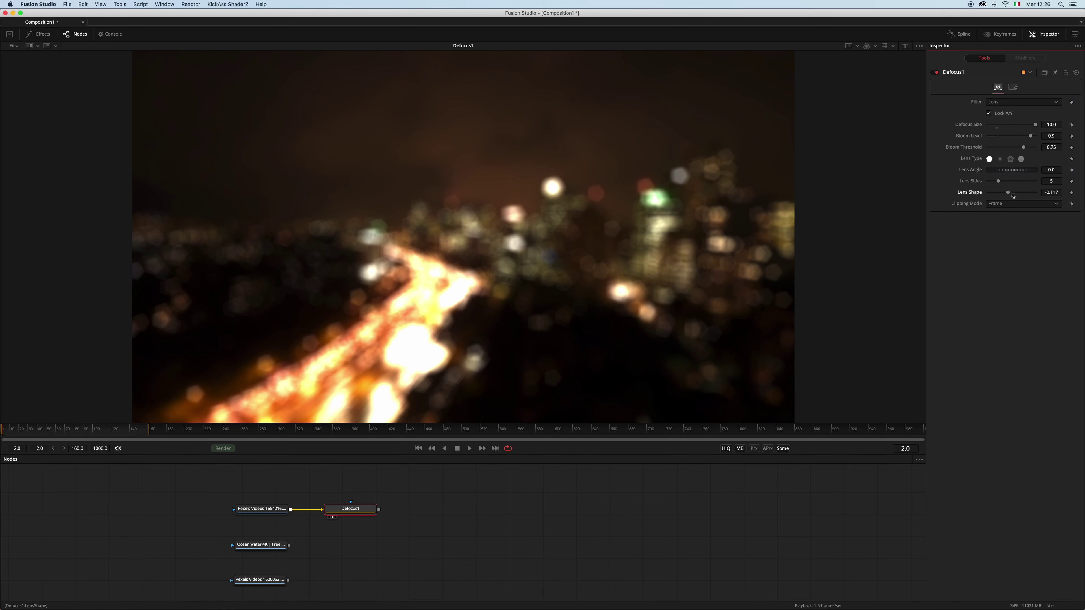
{"action": "left_click_drag", "start_coordinate": [356, 507], "coordinate": [356, 484]}
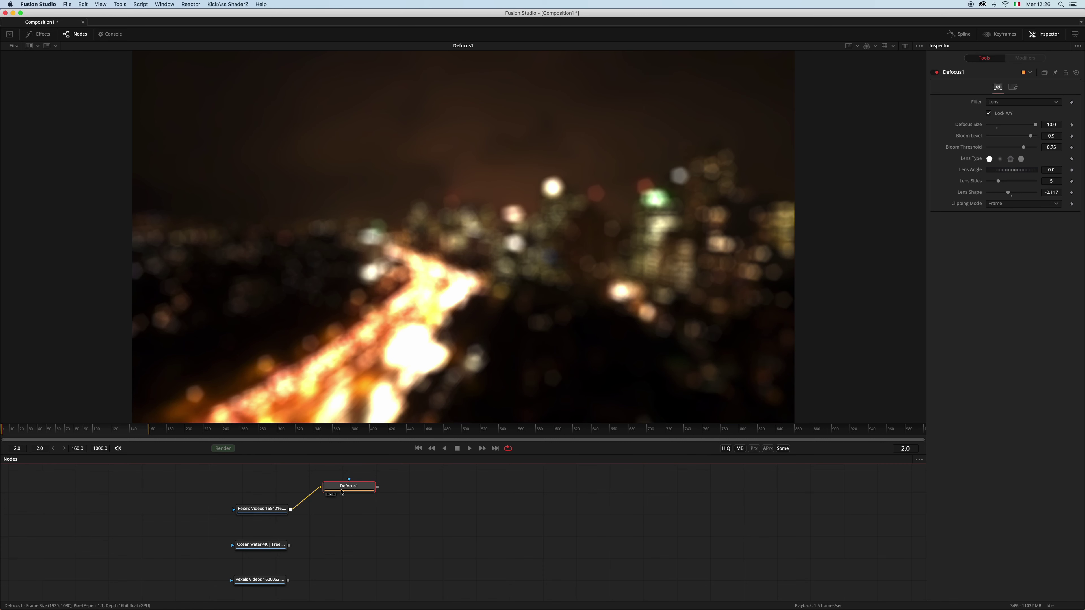
{"action": "left_click_drag", "start_coordinate": [350, 488], "coordinate": [346, 486]}
- Compare the original city clip with the Defocus1 result by viewing each node in the viewer
{"action": "left_click_drag", "start_coordinate": [278, 509], "coordinate": [413, 361]}
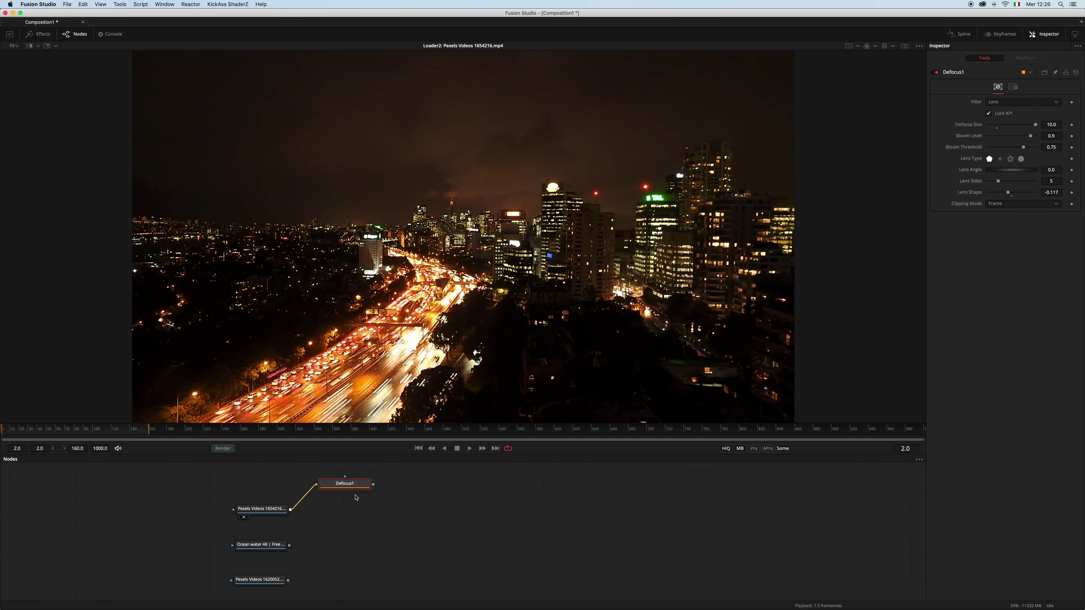
{"action": "scroll", "coordinate": [354, 508], "scroll_direction": "up", "scroll_amount": 1}
{"action": "left_click_drag", "start_coordinate": [353, 489], "coordinate": [523, 252]}
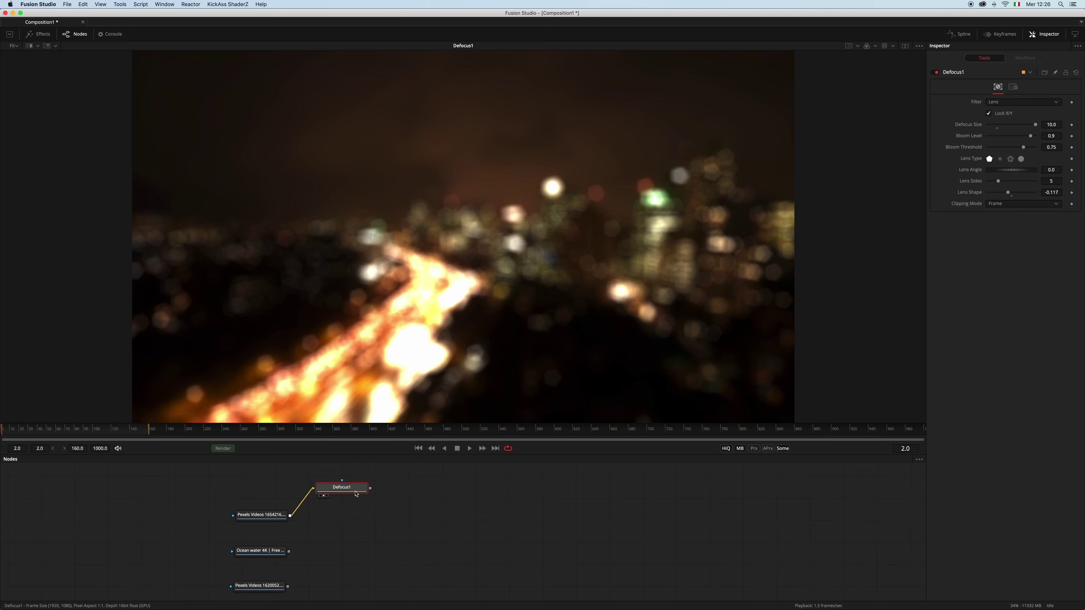
{"action": "left_click_drag", "start_coordinate": [356, 490], "coordinate": [356, 490]}
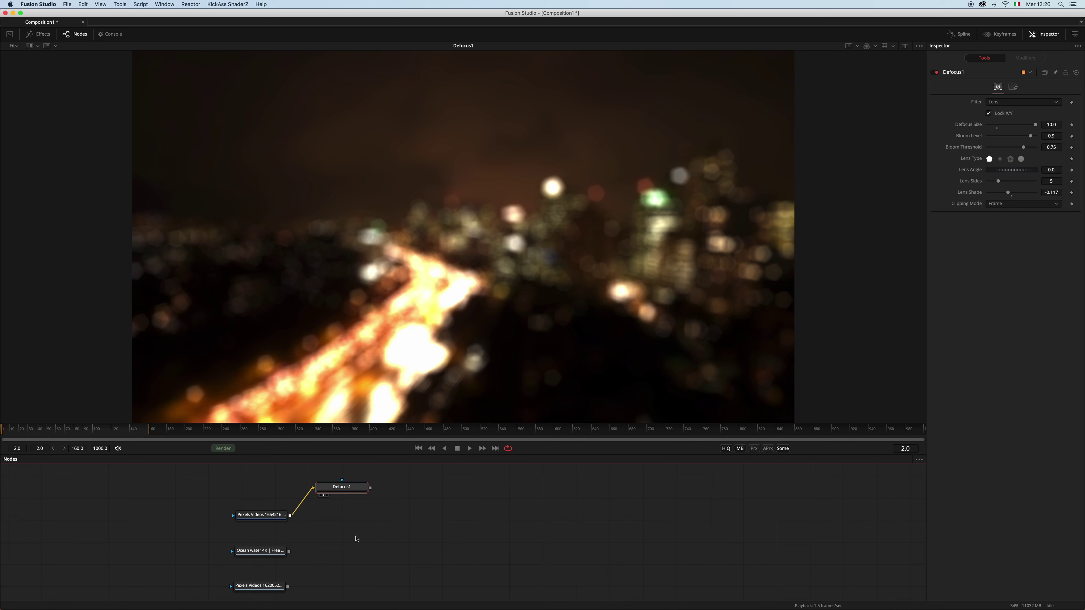
- Add a FilmicBlur node and connect the output of the Pexels Videos 1654216 clip to its input
{"action": "left_click", "coordinate": [365, 541]}
{"action": "key", "text": "shift+space"}
{"action": "type", "text": "defo"}
{"action": "type", "text": "li"}
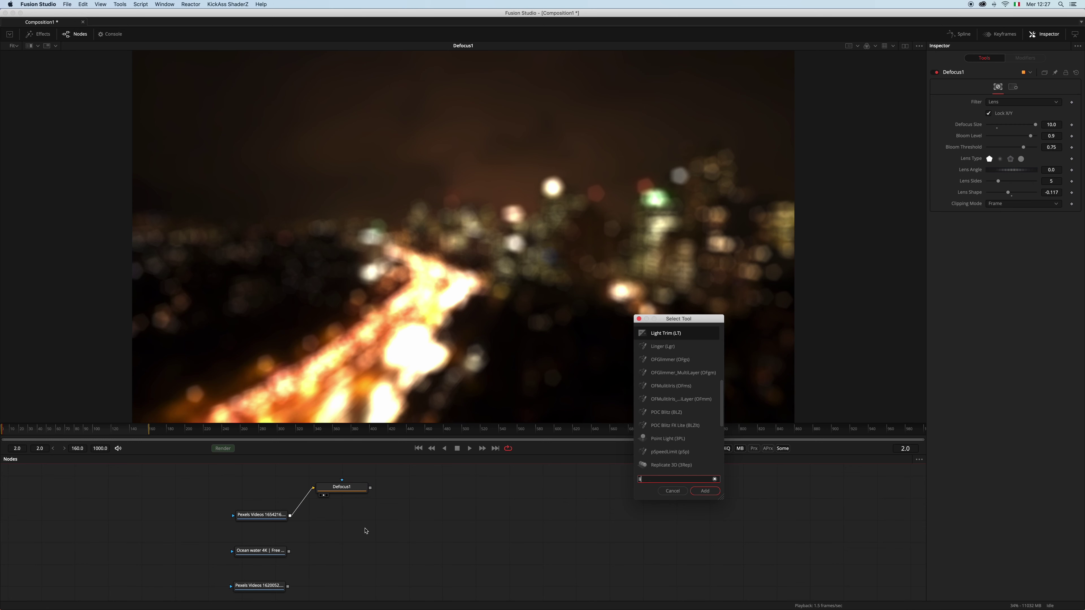
{"action": "key", "text": "BackSpace"}
{"action": "key", "text": "BackSpace"}
{"action": "type", "text": "filmic"}
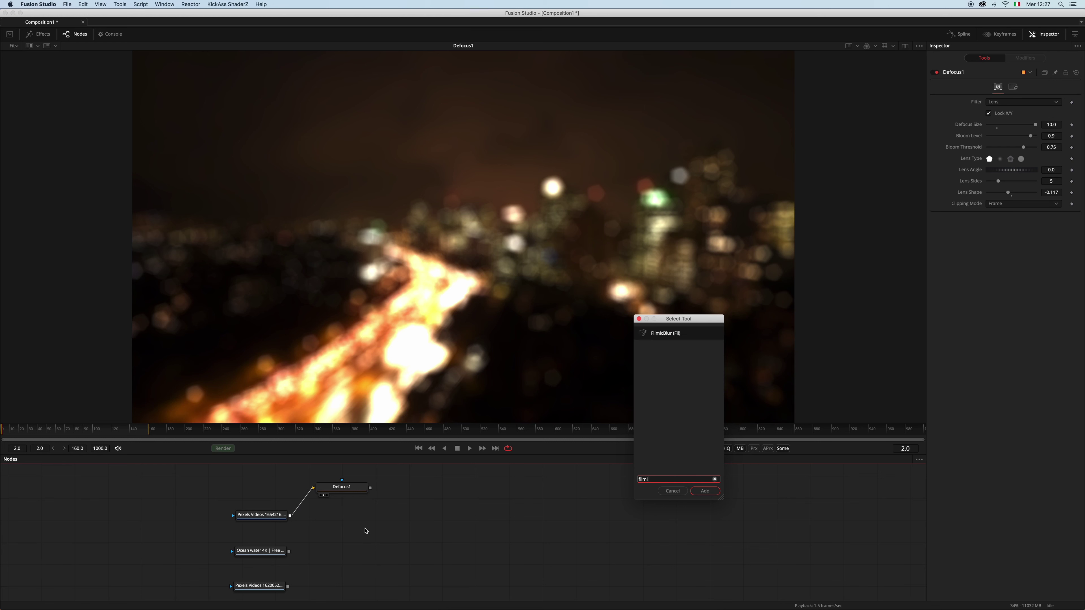
{"action": "key", "text": "Return"}
{"action": "left_click_drag", "start_coordinate": [290, 515], "coordinate": [395, 518]}
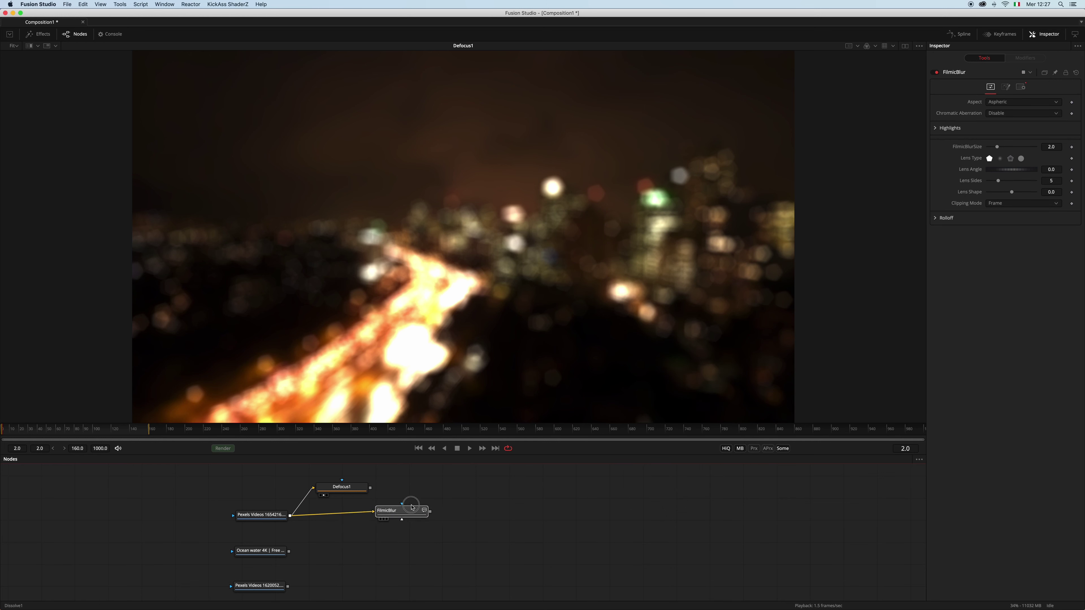
- Set FilmicBlurSize to 10.0 and view the FilmicBlur result against the Defocus1 result
{"action": "key", "text": "1"}
{"action": "left_click_drag", "start_coordinate": [997, 148], "coordinate": [1064, 147]}
{"action": "key", "text": "1"}
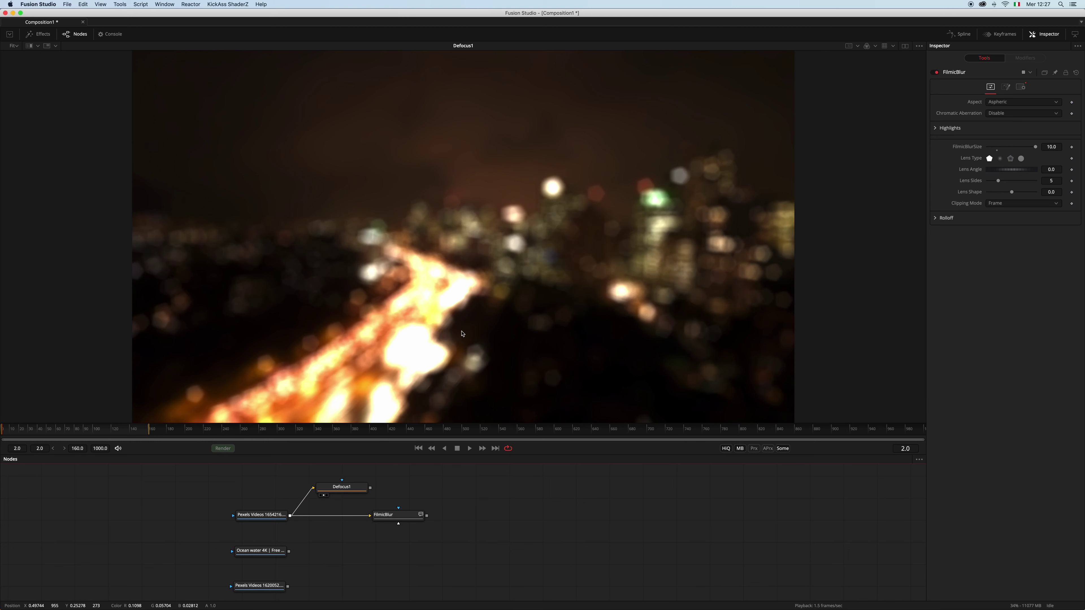
{"action": "key", "text": "1"}
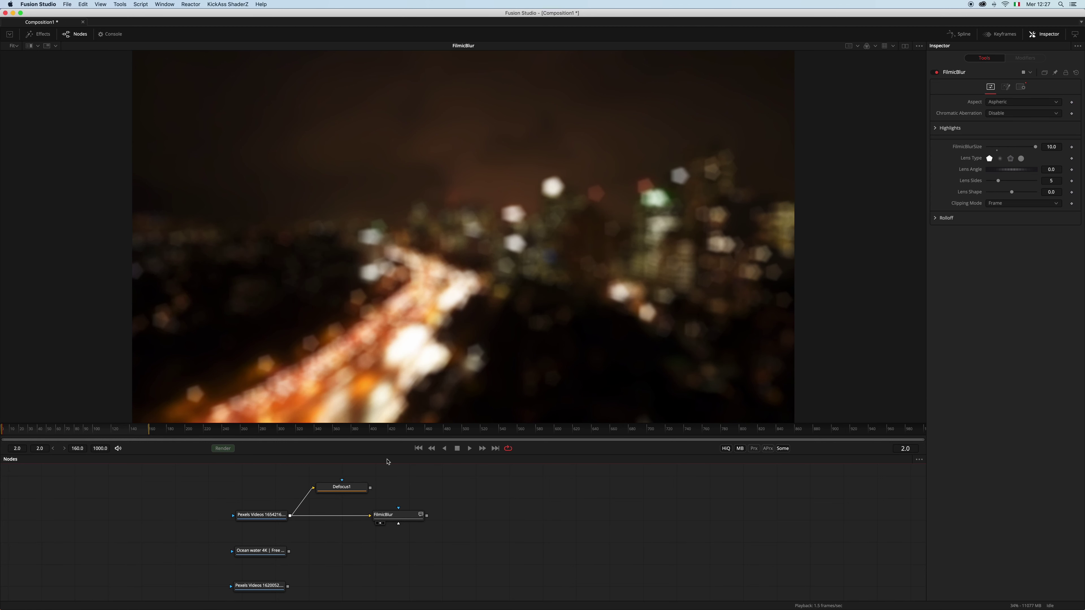
{"action": "key", "text": "1"}
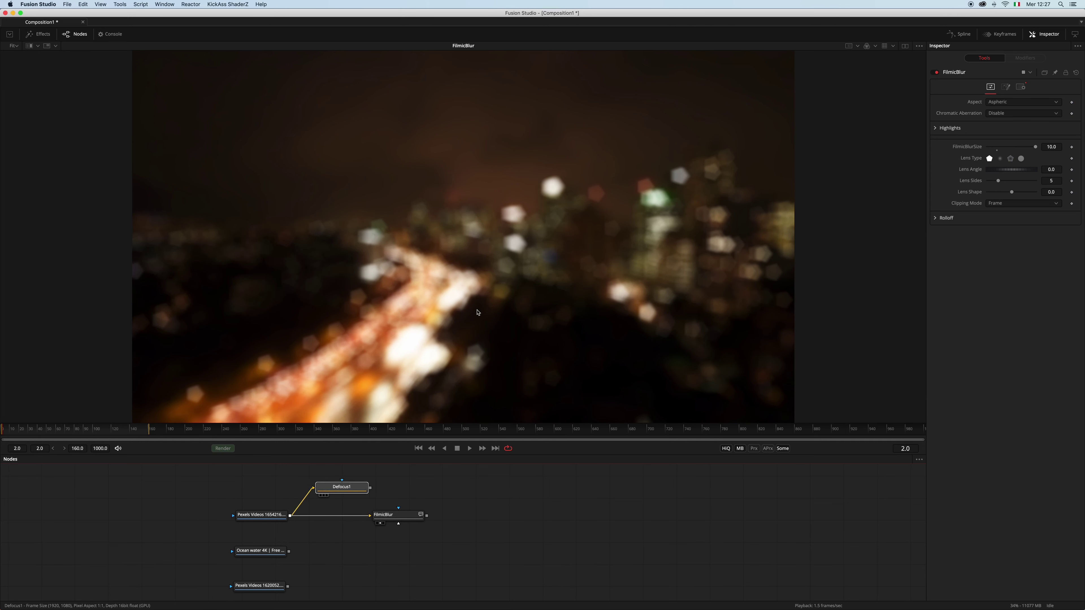
{"action": "key", "text": "1"}
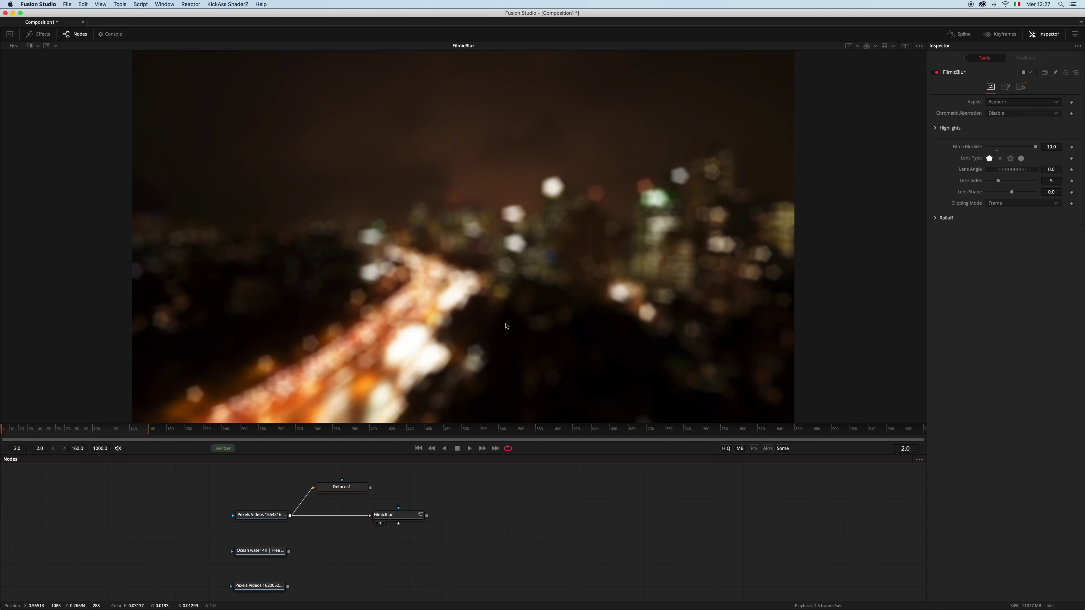
- Set the FilmicBlur highlights' low threshold to 0.85 and the gain to about 1.63
{"action": "left_click_drag", "start_coordinate": [387, 515], "coordinate": [392, 515]}
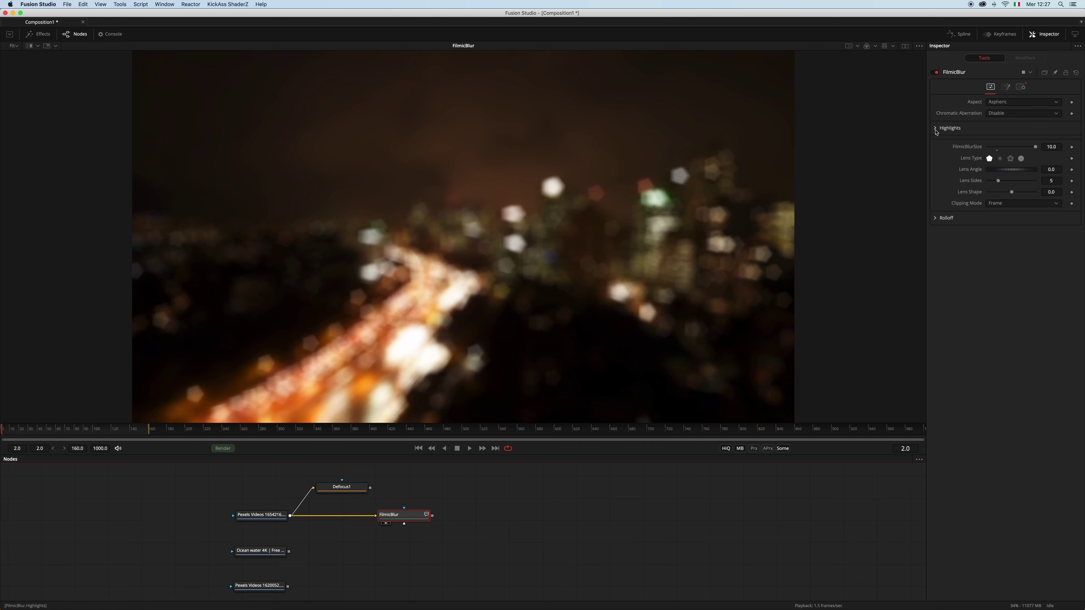
{"action": "left_click", "coordinate": [935, 128]}
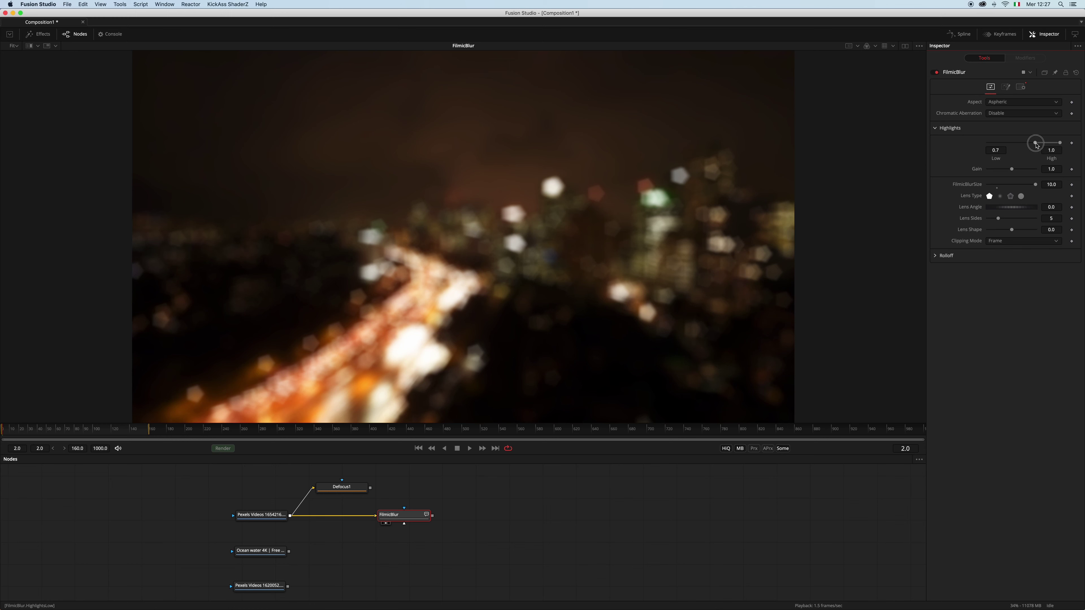
{"action": "mouse_move", "coordinate": [1035, 143]}
{"action": "left_mouse_down"}
{"action": "mouse_move", "coordinate": [1015, 172]}
{"action": "mouse_move", "coordinate": [1045, 142]}
{"action": "left_mouse_up"}
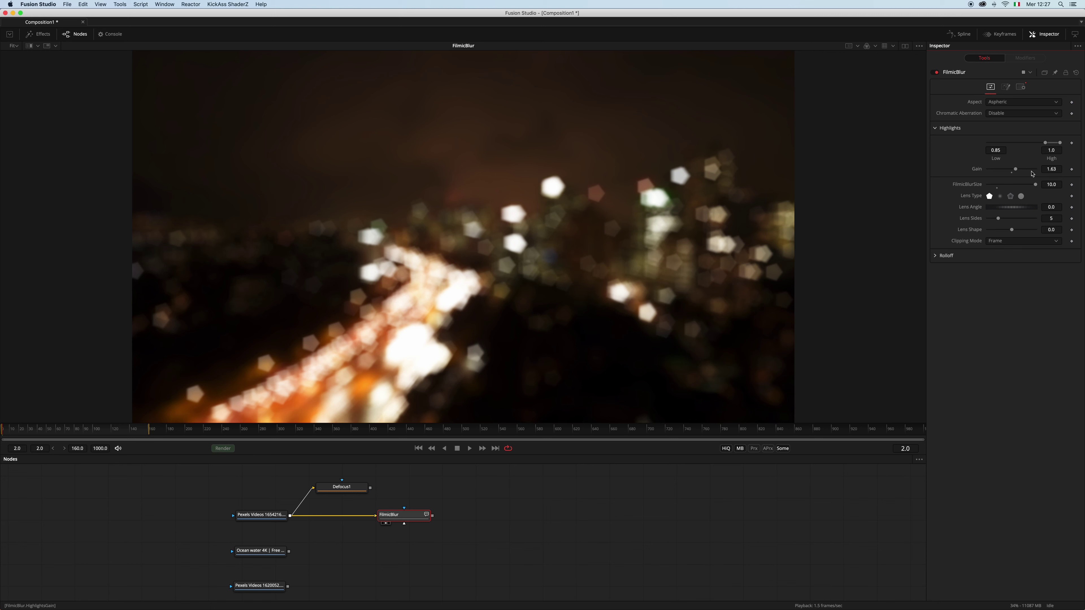
- Shape the FilmicBlur bokeh with lens shape about -0.199, 6 lens sides and a lens angle of about 26.1
{"action": "left_click_drag", "start_coordinate": [1011, 232], "coordinate": [1011, 231]}
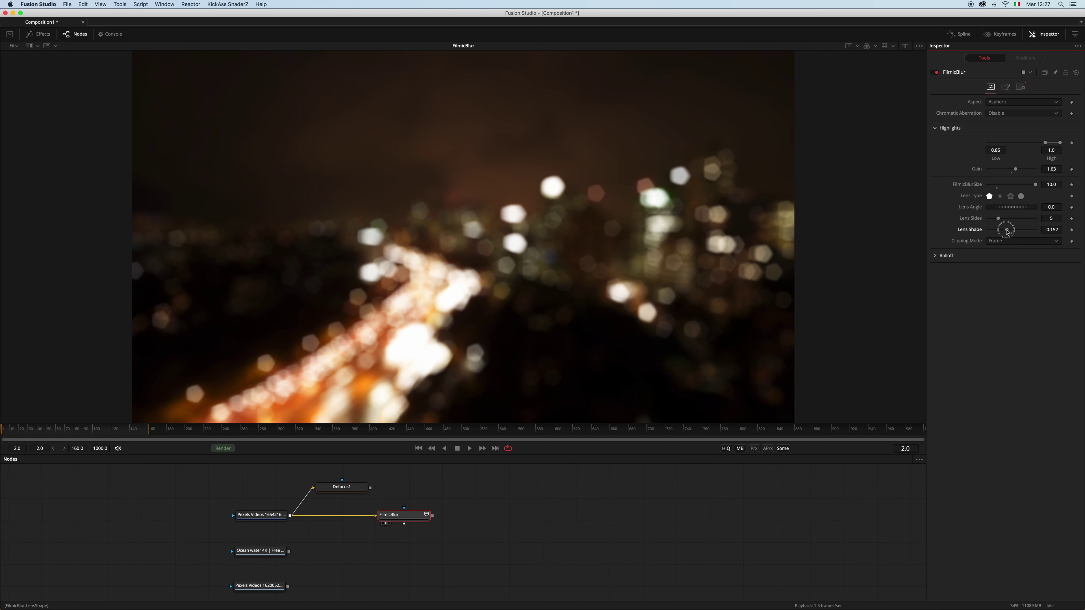
{"action": "left_click_drag", "start_coordinate": [999, 220], "coordinate": [1013, 209]}
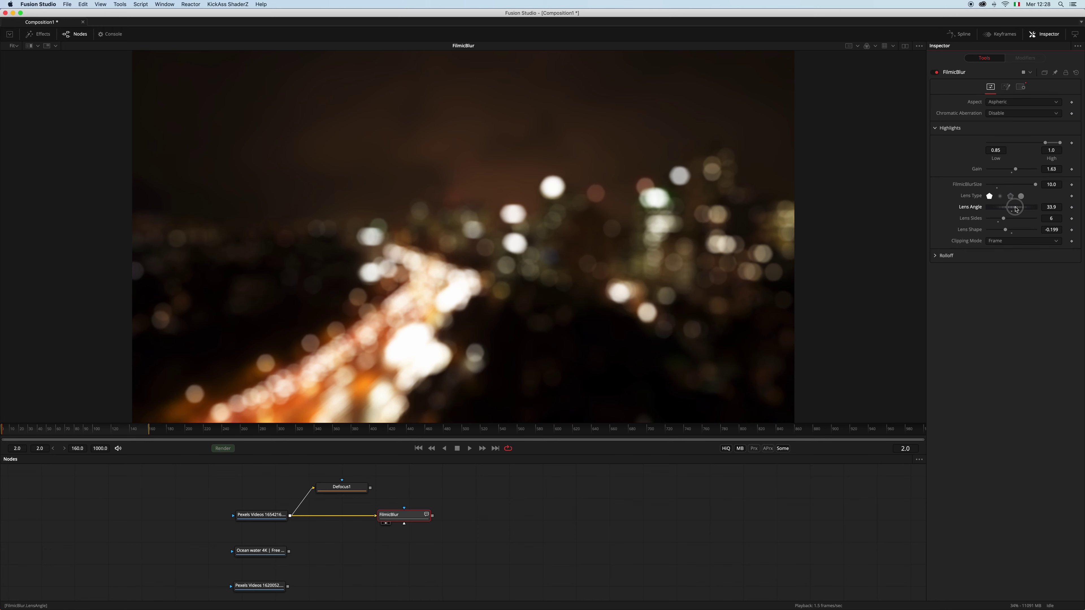
{"action": "scroll", "coordinate": [683, 213], "scroll_direction": "up", "scroll_amount": 5}
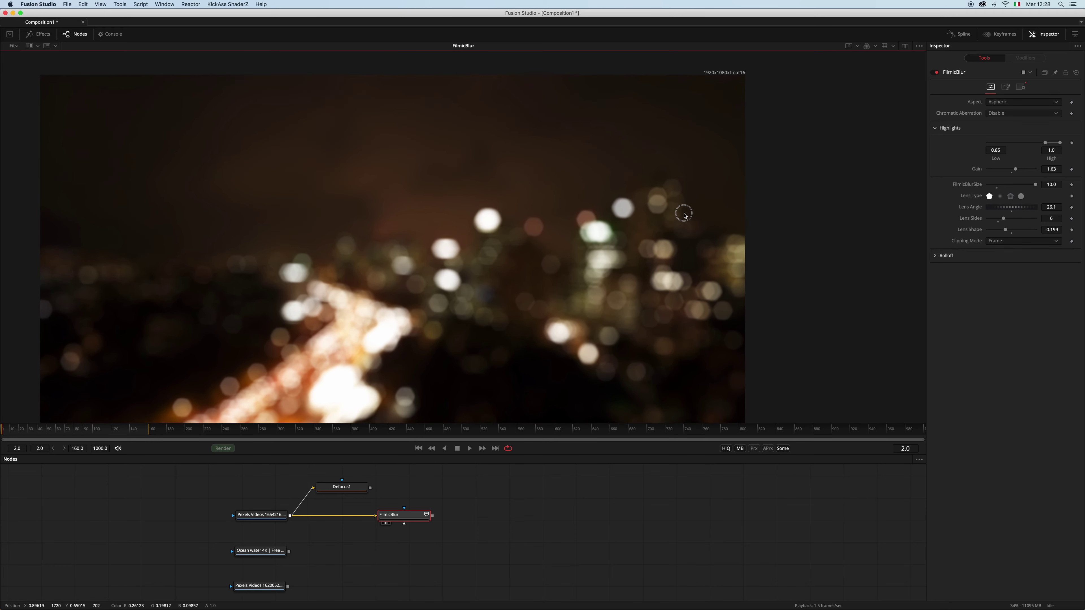
{"action": "scroll", "coordinate": [675, 225], "scroll_direction": "up", "scroll_amount": 3}
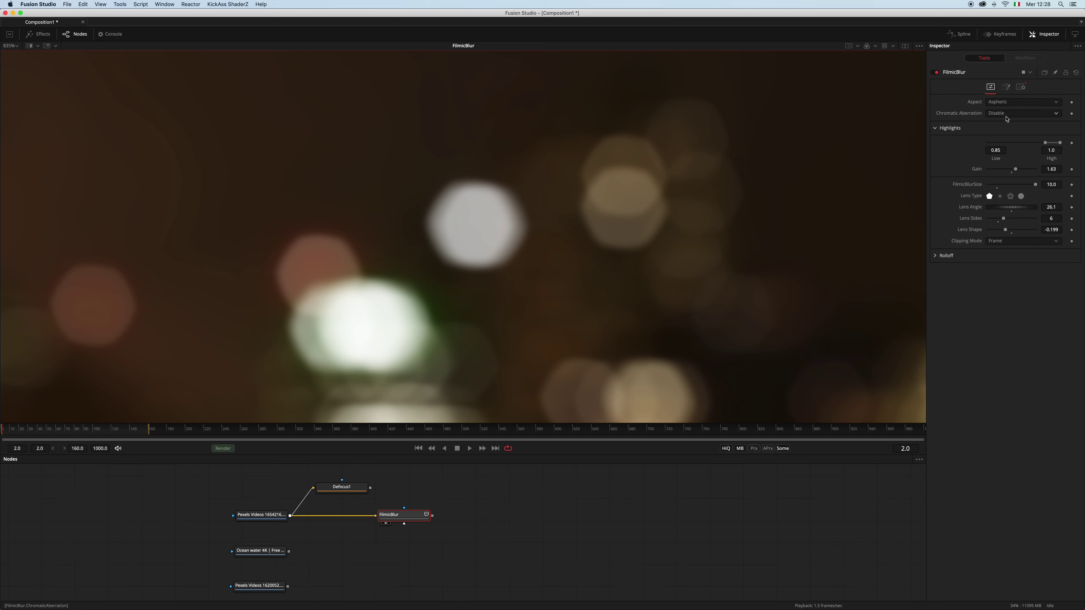
- Enable chromatic aberration on FilmicBlur and check the colour fringing on the bokeh before viewing the full frame
{"action": "left_click", "coordinate": [1018, 114]}
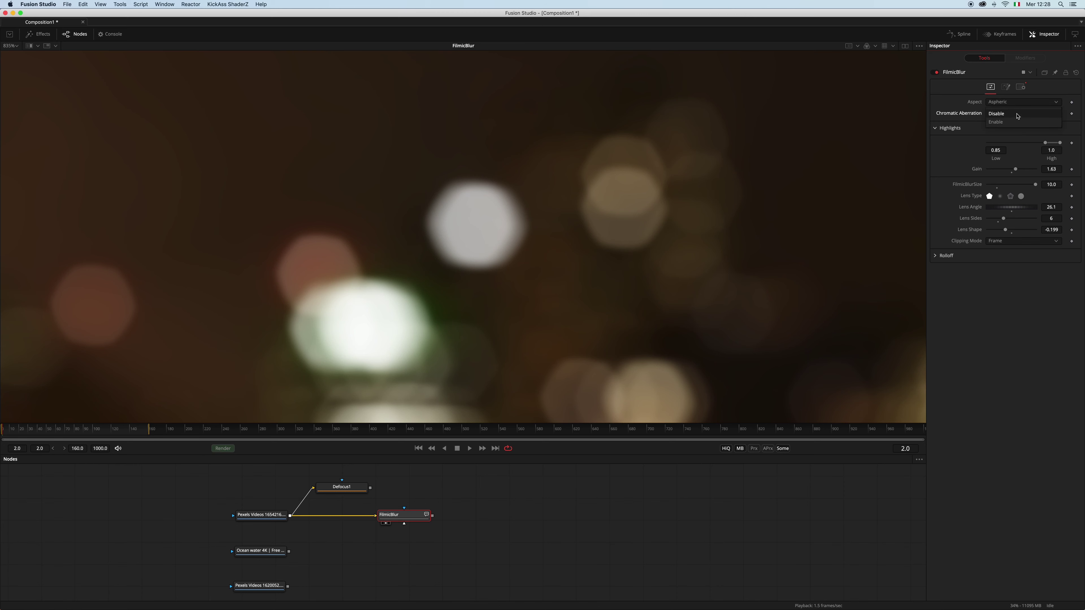
{"action": "left_click", "coordinate": [1014, 122]}
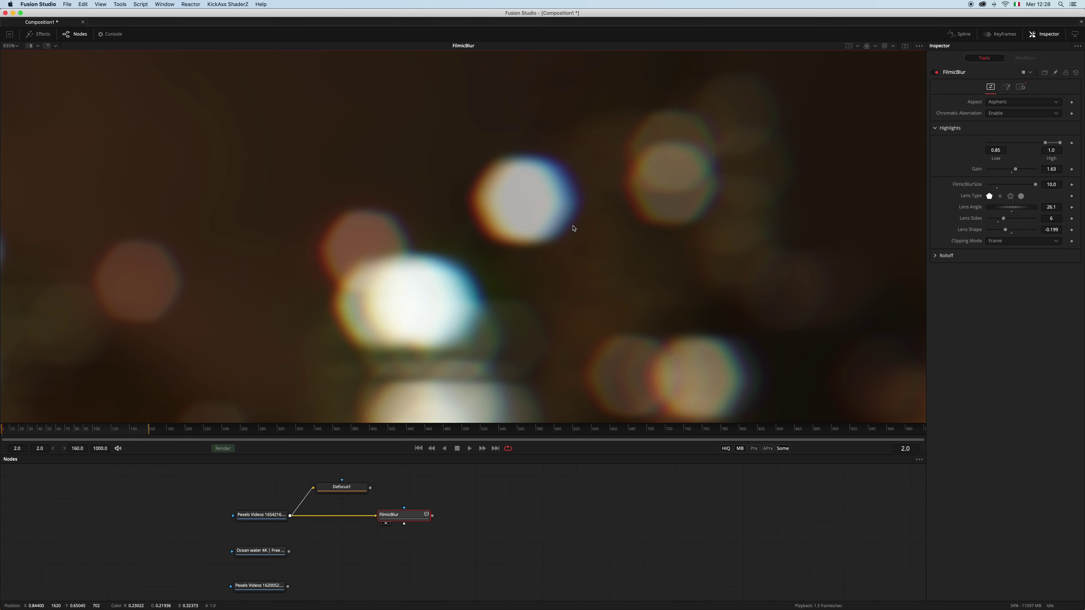
{"action": "scroll", "coordinate": [573, 228], "scroll_direction": "down", "scroll_amount": 3}
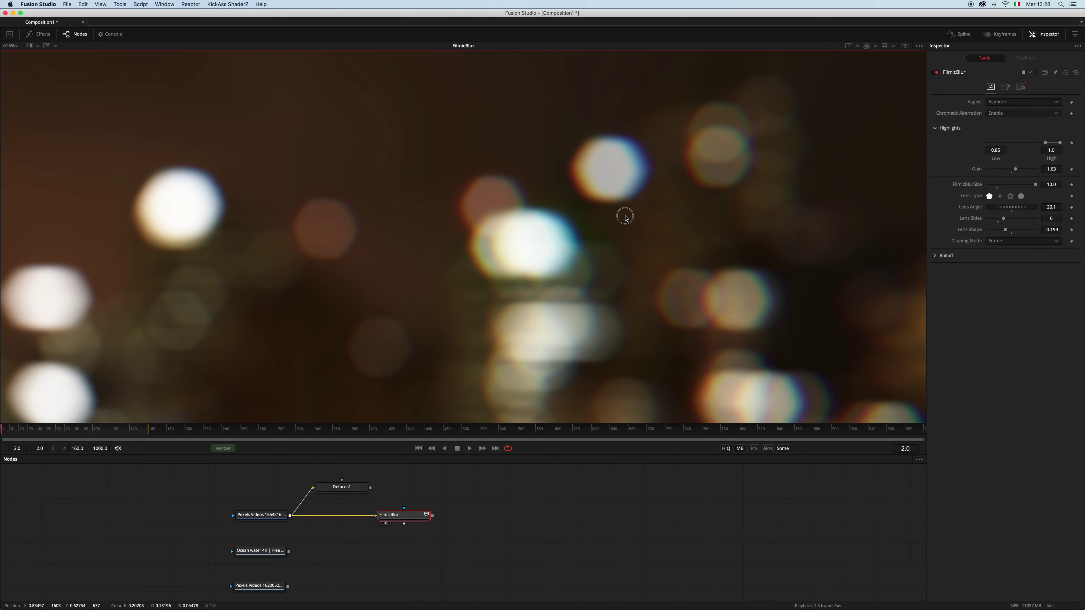
{"action": "key", "text": "ctrl+f"}
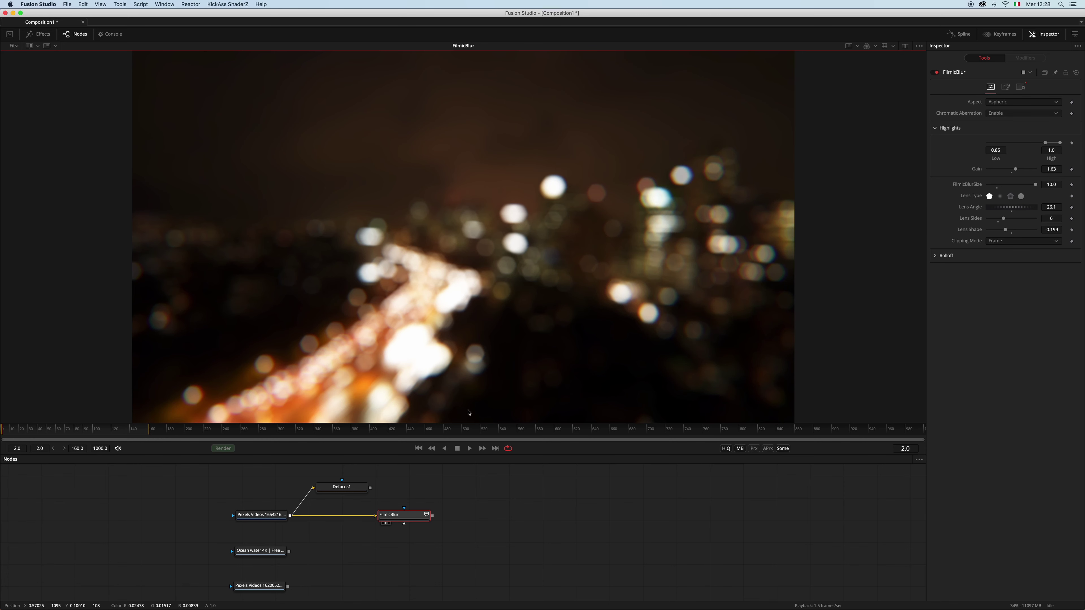
- Compare the Defocus1 and FilmicBlur results by alternating the two nodes in the viewer
{"action": "left_click_drag", "start_coordinate": [348, 487], "coordinate": [435, 399]}
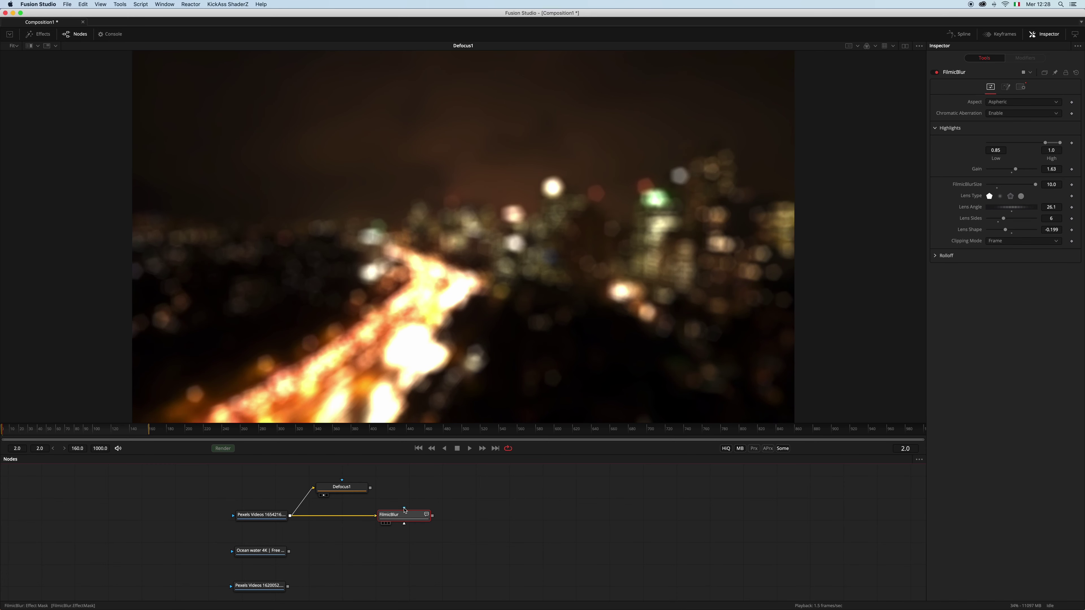
{"action": "left_click_drag", "start_coordinate": [397, 514], "coordinate": [548, 321]}
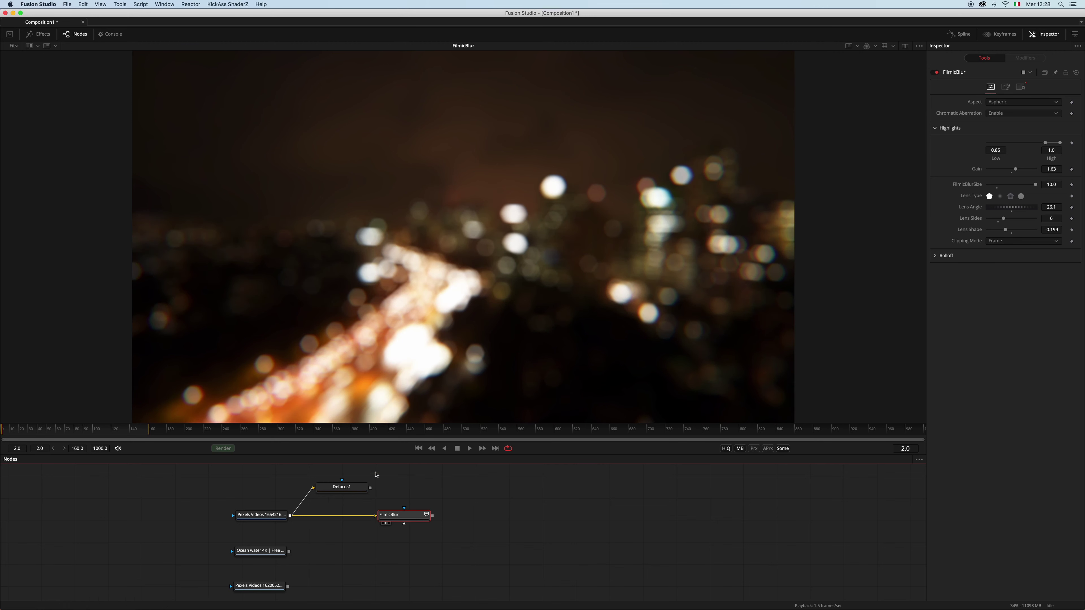
{"action": "left_click", "coordinate": [323, 495]}
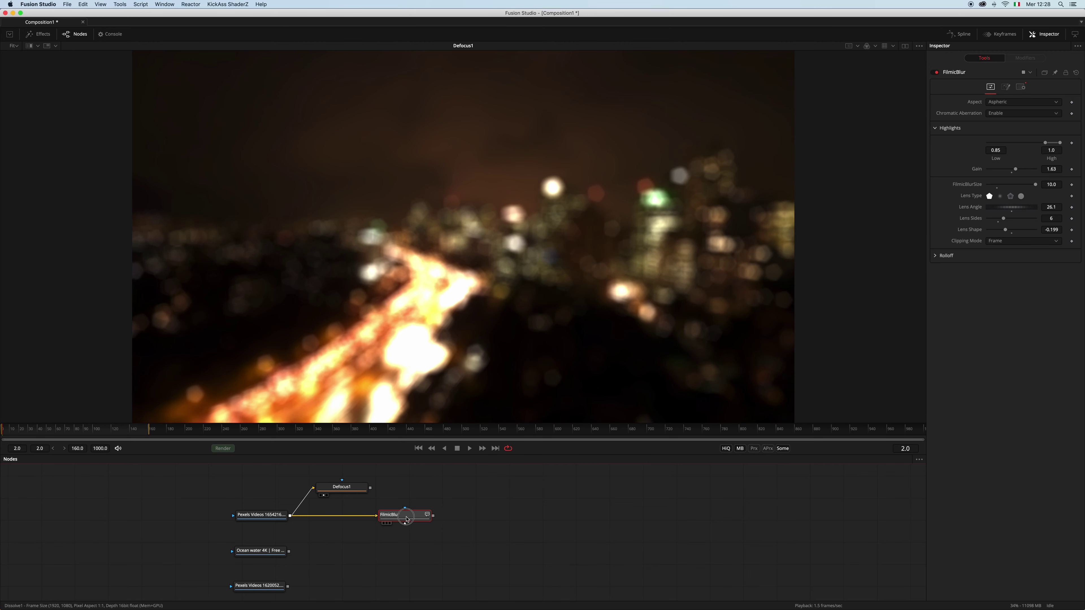
{"action": "left_click_drag", "start_coordinate": [403, 519], "coordinate": [541, 319]}
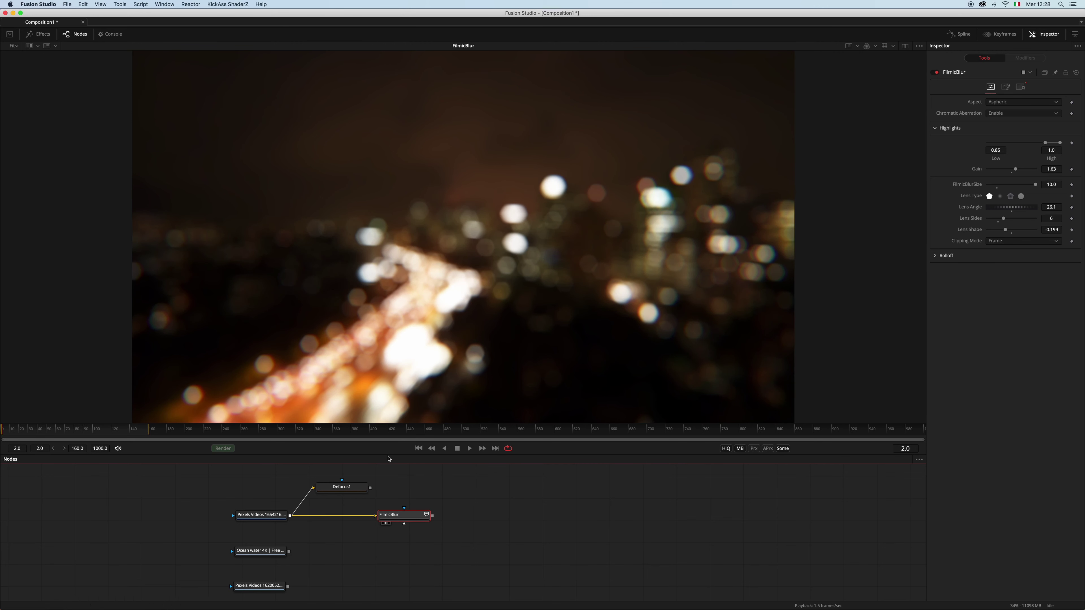
- Play back the Defocus1 result and the FilmicBlur result in the viewer to compare them in motion
{"action": "left_click", "coordinate": [323, 495]}
{"action": "key", "text": "space"}
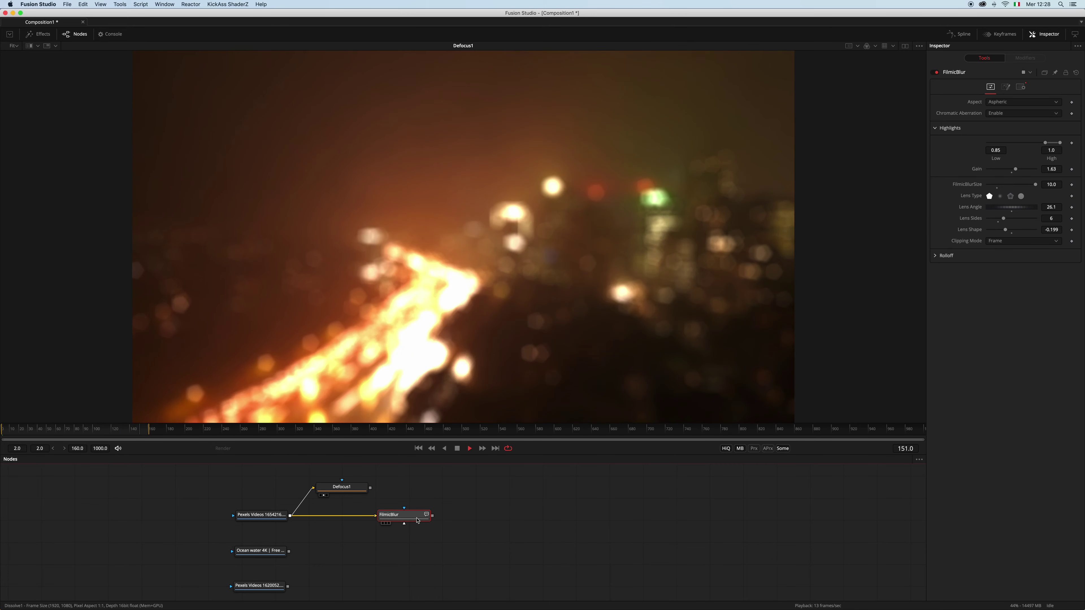
{"action": "right_click", "coordinate": [417, 520]}
{"action": "left_click", "coordinate": [483, 354]}
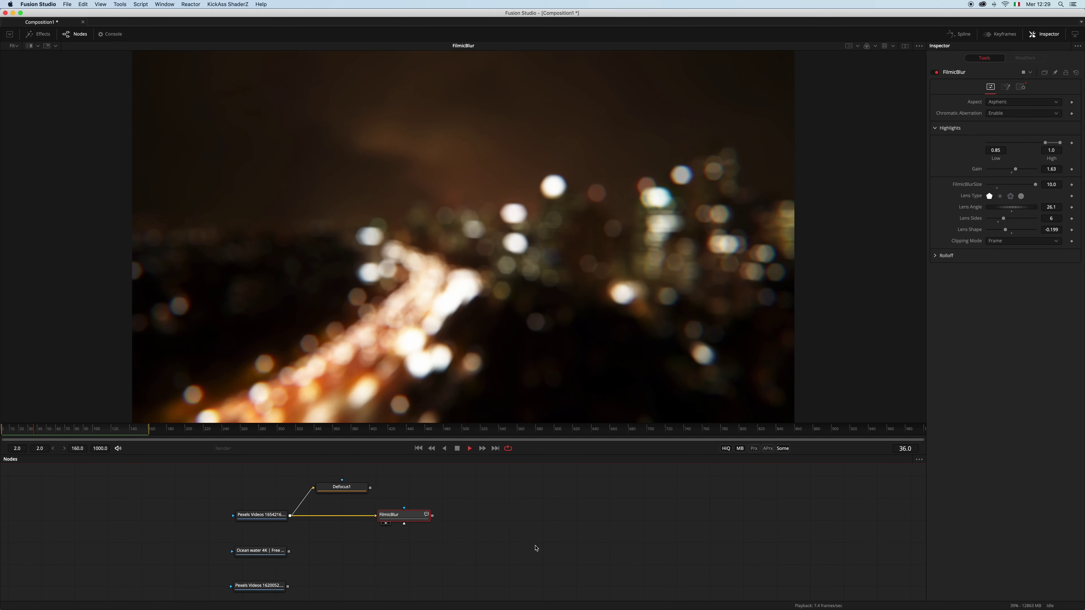
{"action": "key", "text": "space"}
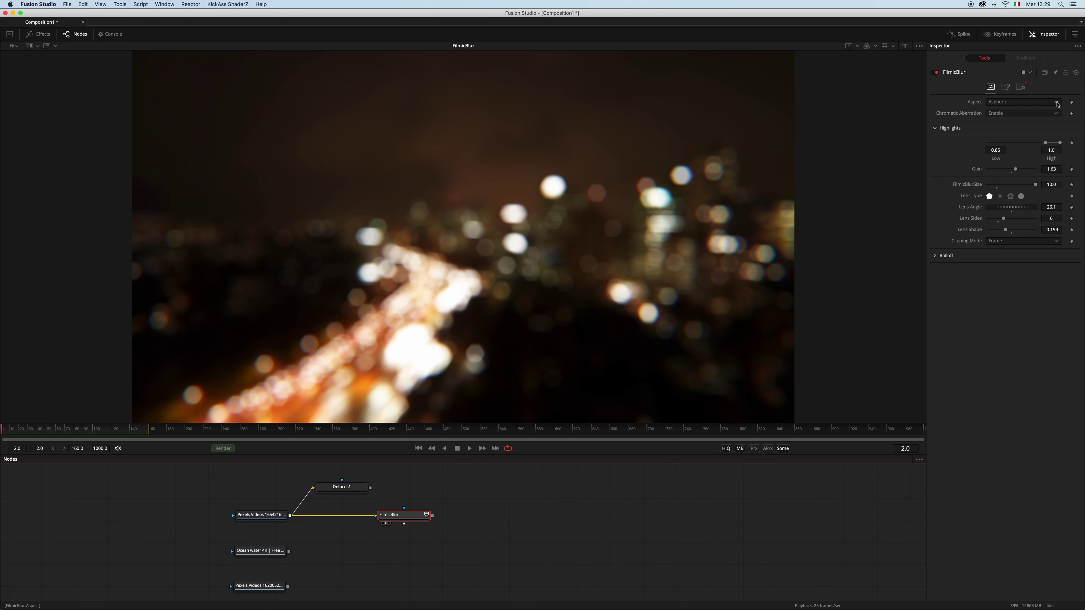
- Change the FilmicBlur aspect to Anamorphic and set the lens angle to about 52.2
{"action": "left_click", "coordinate": [1057, 105]}
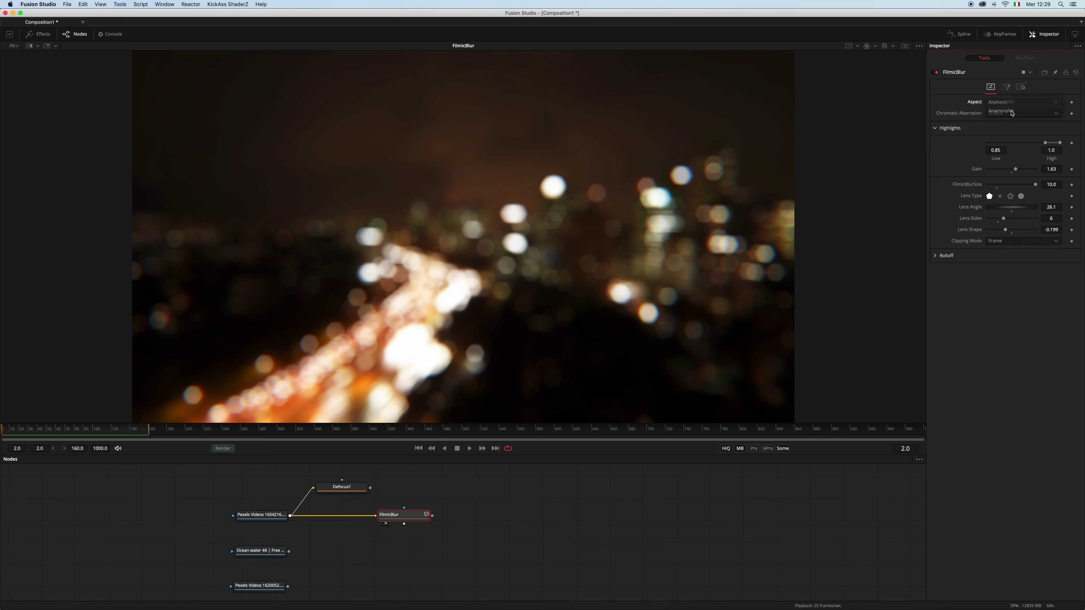
{"action": "left_click", "coordinate": [1012, 112]}
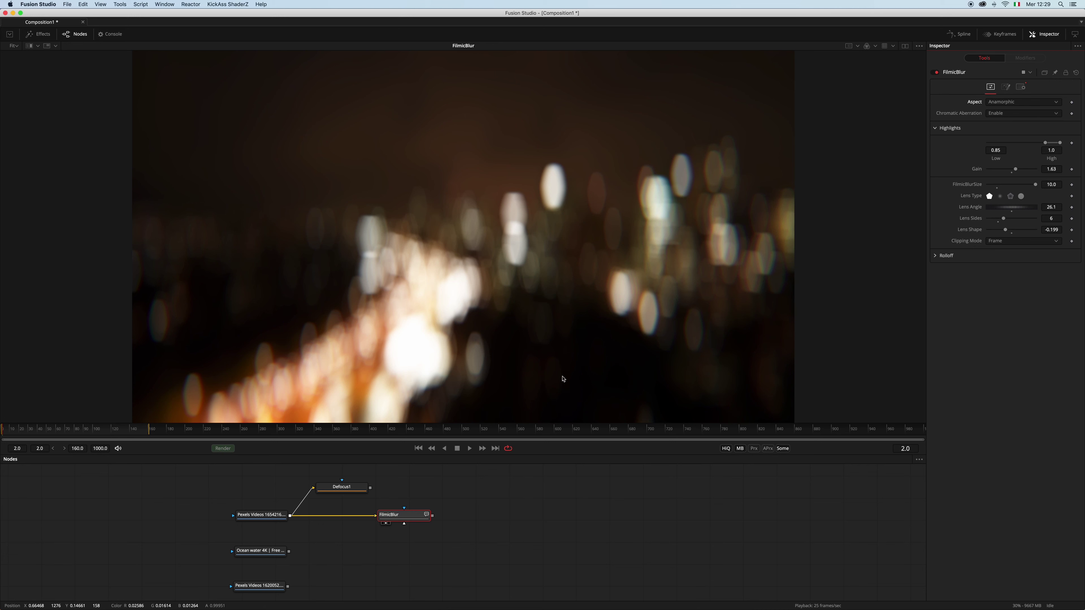
{"action": "left_click_drag", "start_coordinate": [1013, 207], "coordinate": [1019, 209]}
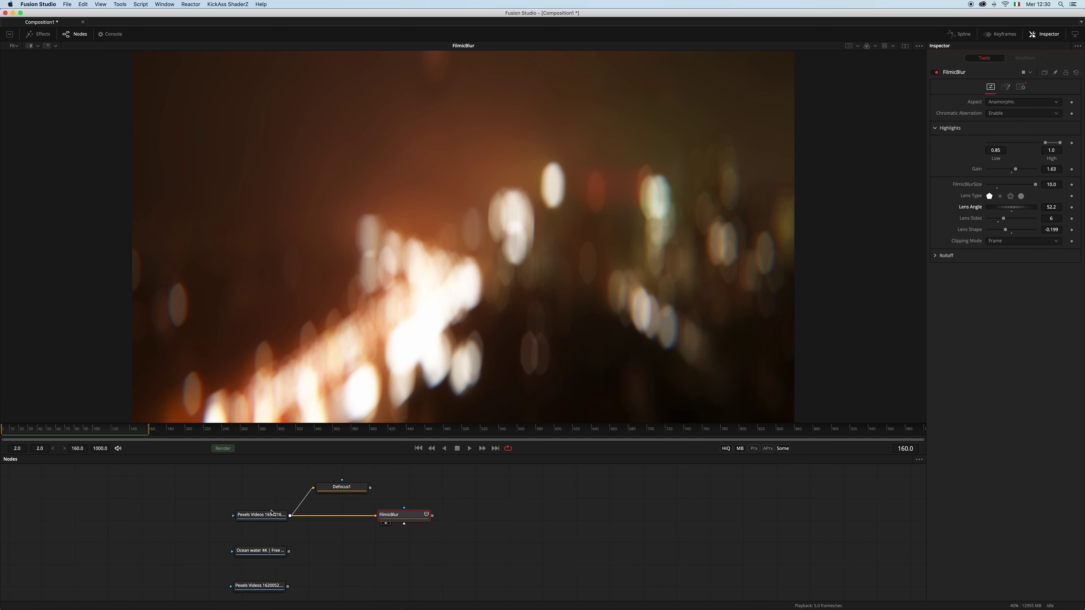
- View the original night city clip, and delete the Defocus1 and FilmicBlur nodes from the flow
{"action": "left_click_drag", "start_coordinate": [261, 515], "coordinate": [457, 361]}
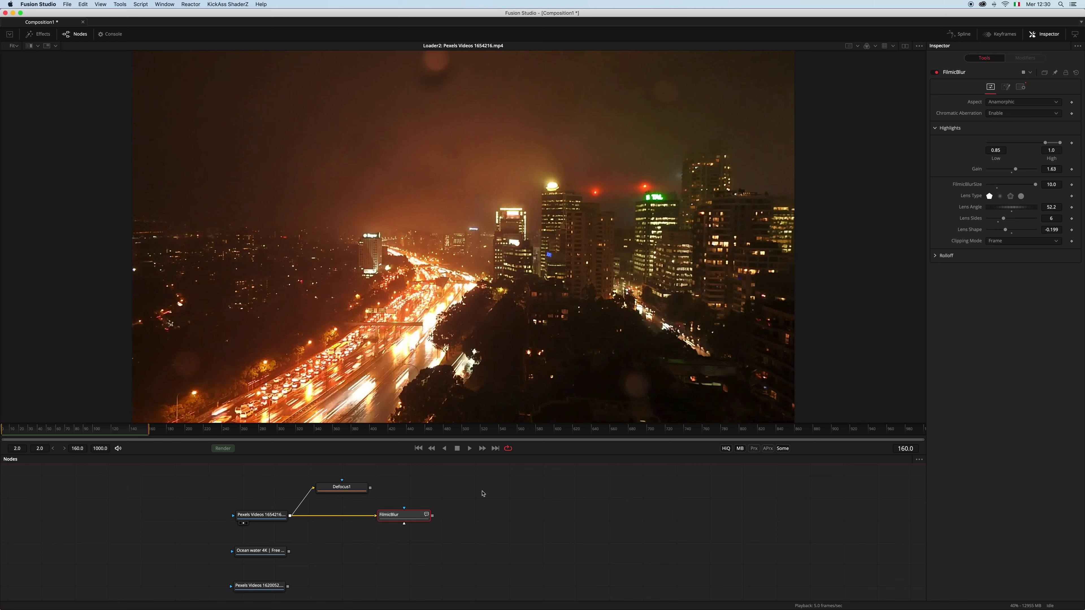
{"action": "left_click_drag", "start_coordinate": [490, 479], "coordinate": [310, 526]}
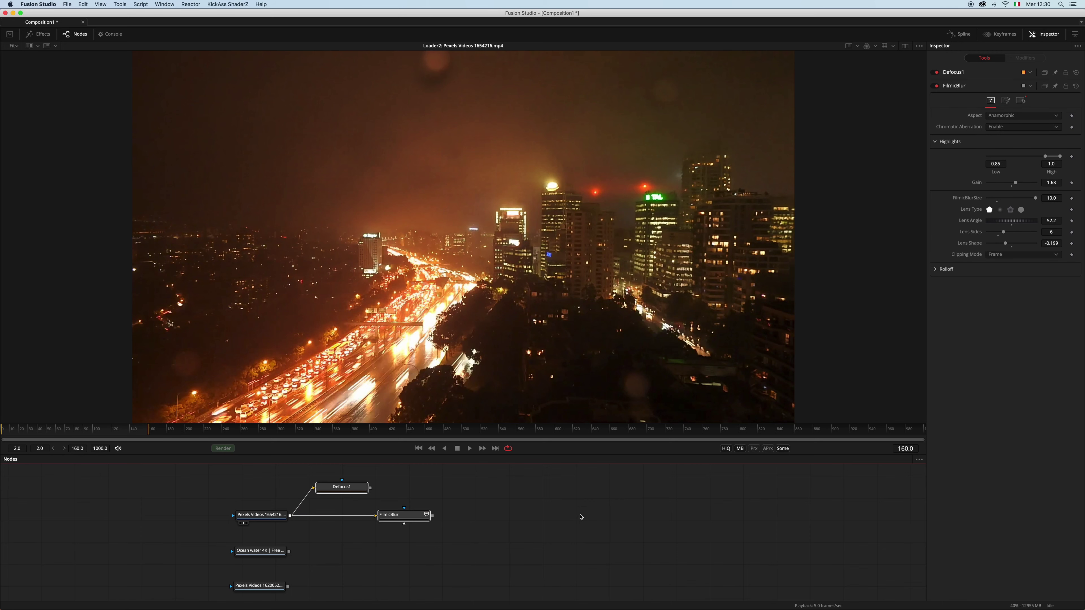
{"action": "key", "text": "Delete"}
{"action": "scroll", "coordinate": [370, 526], "scroll_direction": "down", "scroll_amount": 2}
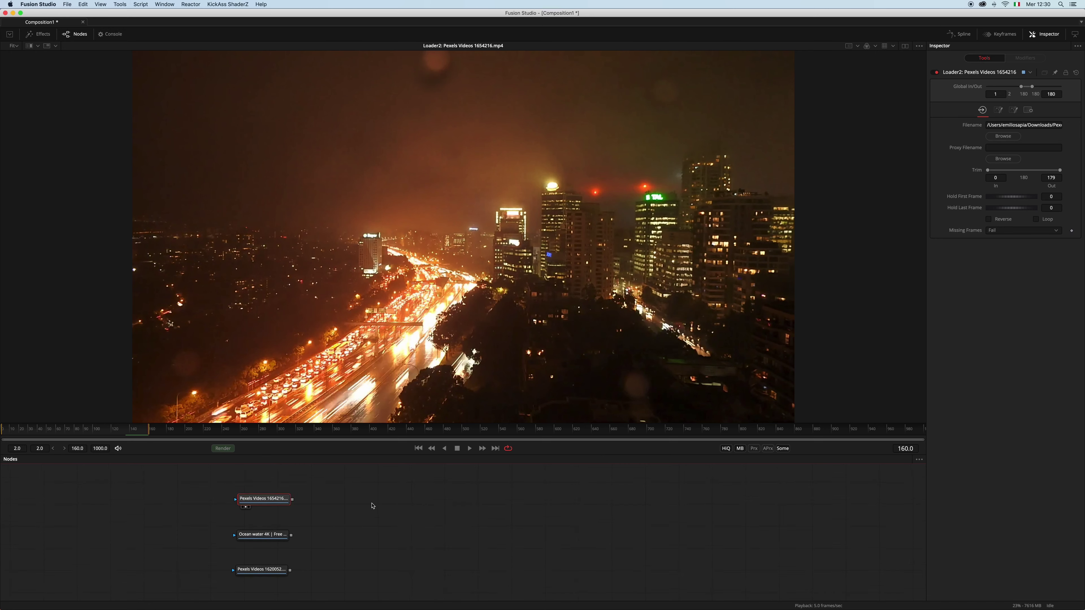
- Show the ocean water clip, add a Defocus node fed by that clip, and view the Defocus result
{"action": "left_click", "coordinate": [275, 496]}
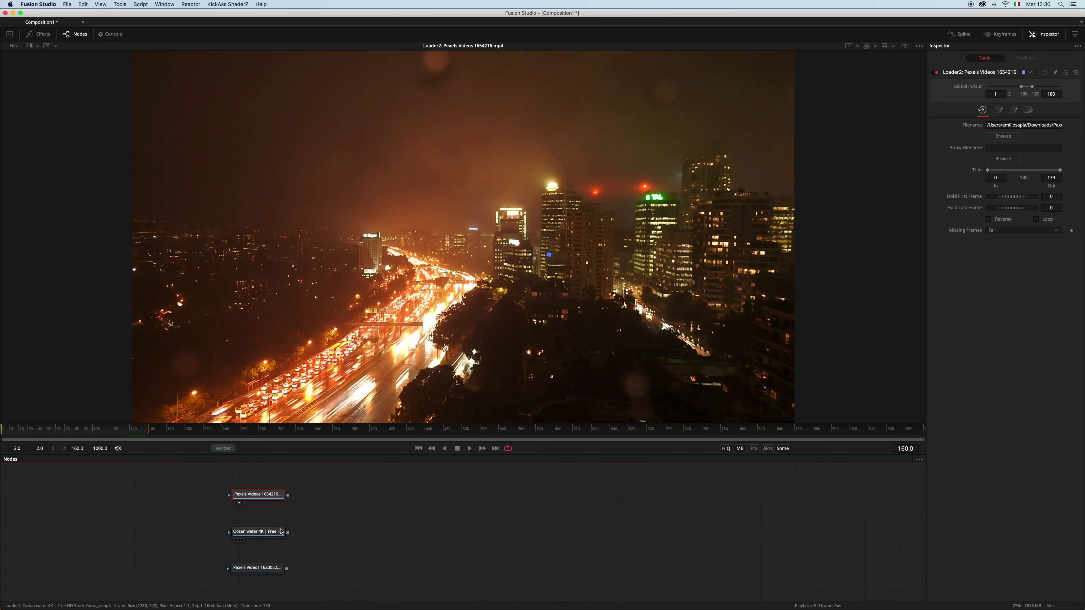
{"action": "left_click_drag", "start_coordinate": [273, 532], "coordinate": [454, 290]}
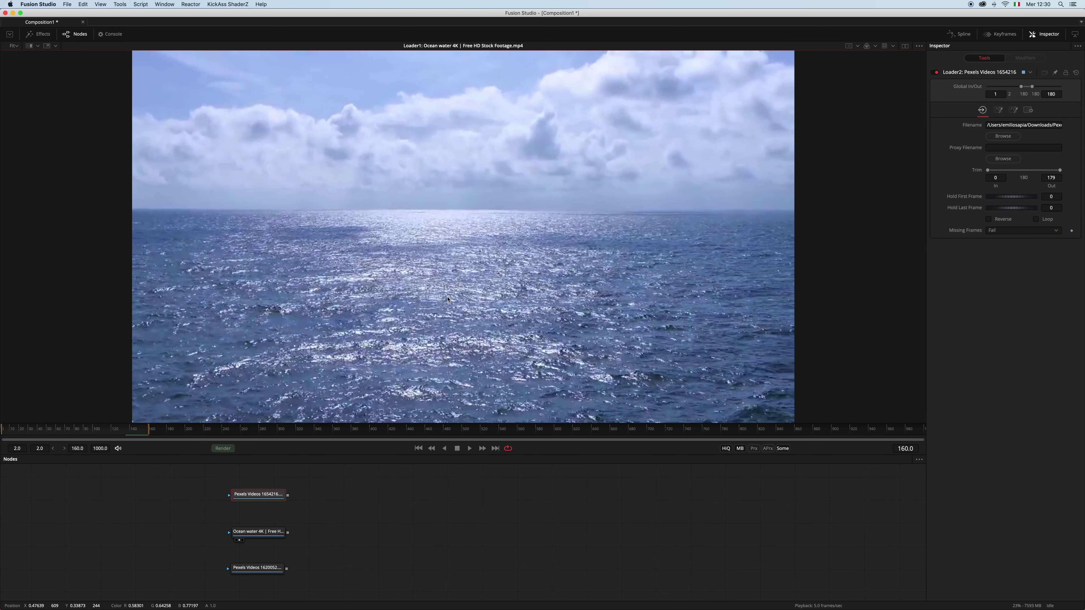
{"action": "key", "text": "shift+space"}
{"action": "type", "text": "defocu"}
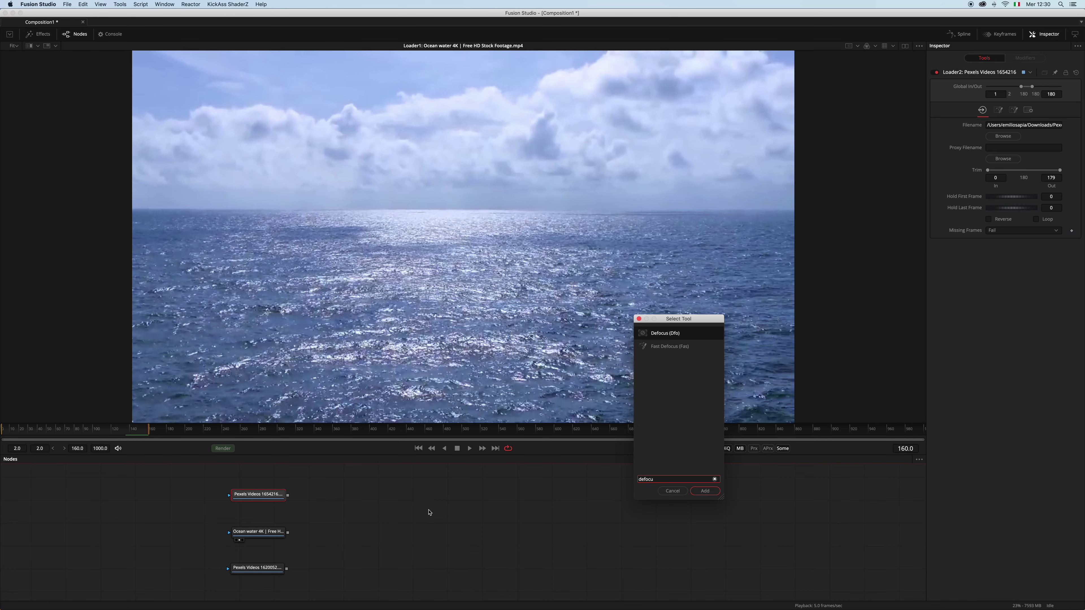
{"action": "key", "text": "Return"}
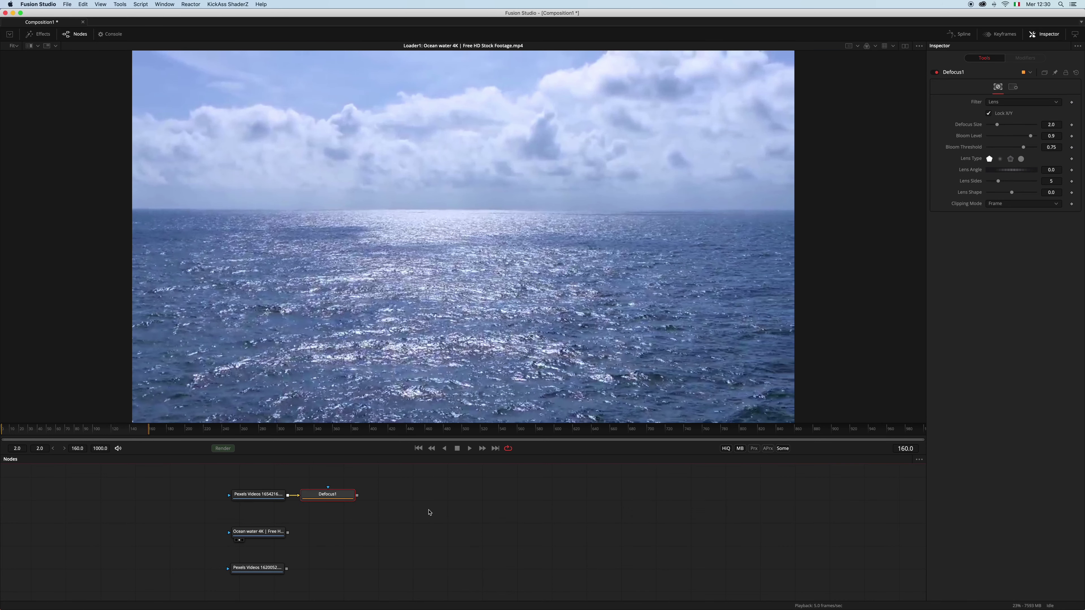
{"action": "left_click_drag", "start_coordinate": [288, 533], "coordinate": [341, 509]}
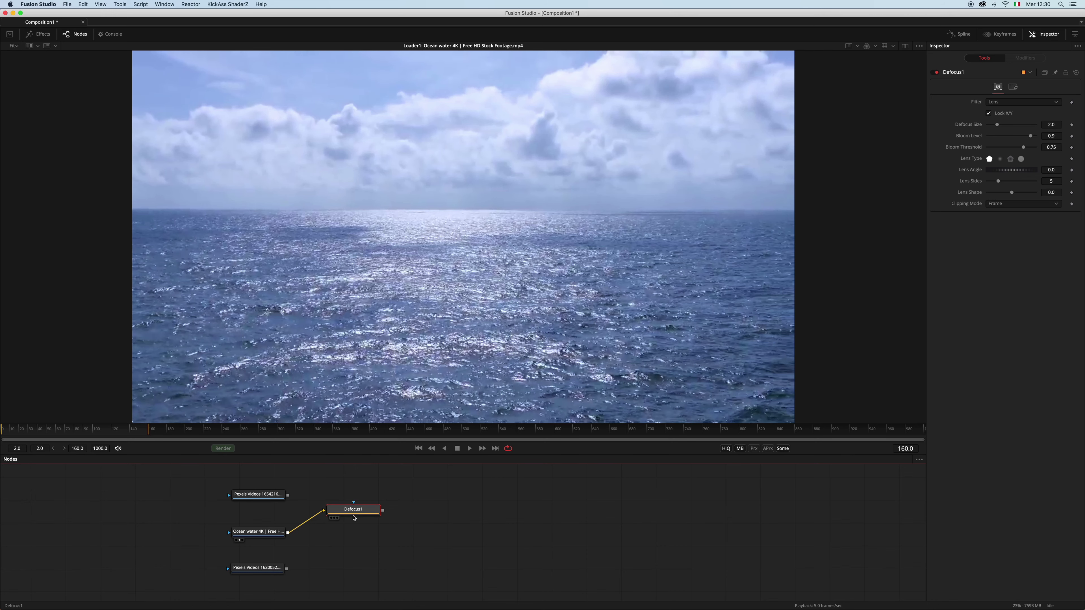
{"action": "left_click_drag", "start_coordinate": [364, 512], "coordinate": [352, 513]}
{"action": "key", "text": "1"}
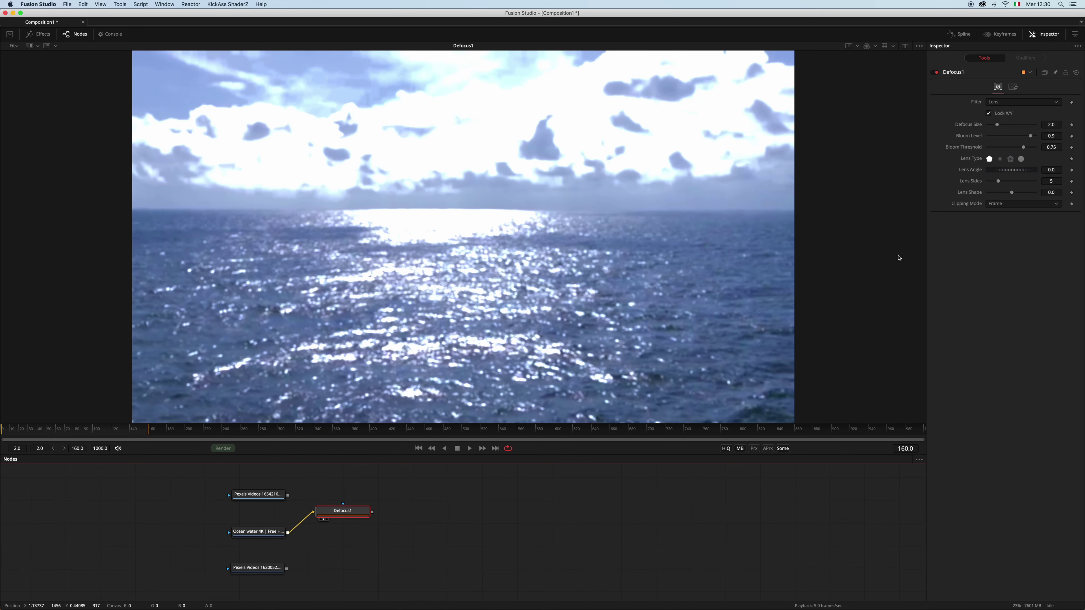
- Set Defocus1 to size 10.0, lens shape about -0.094, bloom level about 0.102 and bloom threshold about 0.512
{"action": "left_click_drag", "start_coordinate": [996, 127], "coordinate": [1043, 126]}
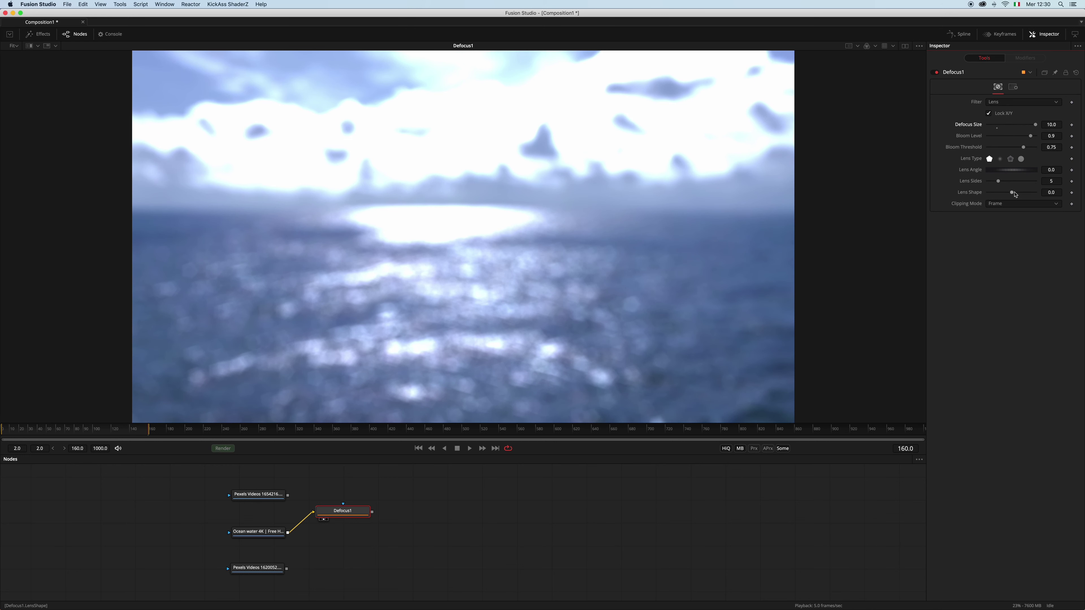
{"action": "left_click", "coordinate": [1040, 124]}
{"action": "left_click_drag", "start_coordinate": [1012, 193], "coordinate": [1009, 192]}
{"action": "left_click_drag", "start_coordinate": [1031, 136], "coordinate": [994, 140]}
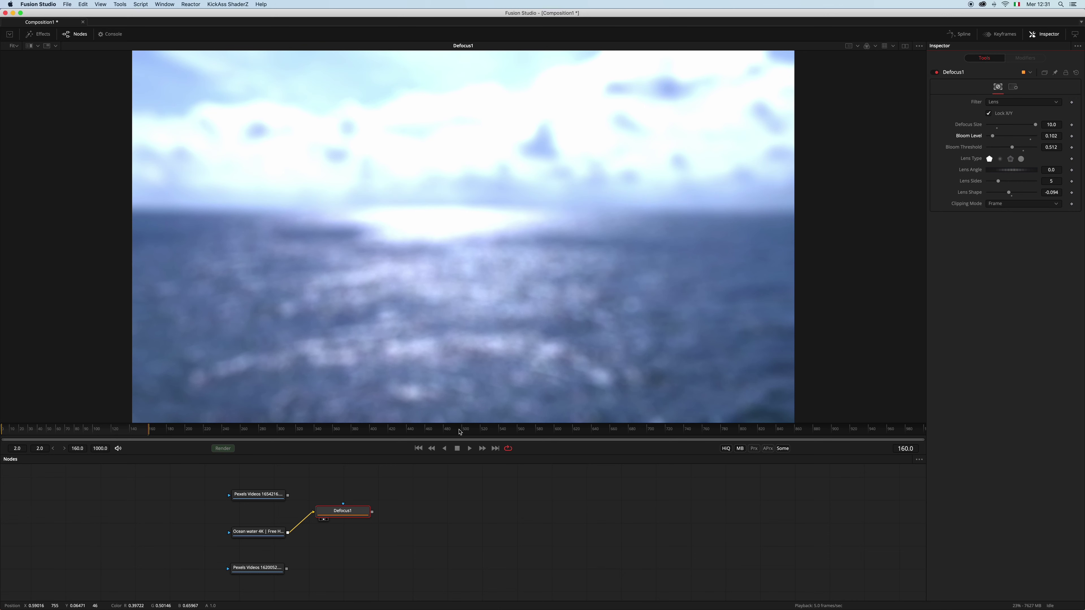
- Play back the defocused ocean clip and raise the Defocus1 bloom threshold to 1.0 before stopping playback
{"action": "key", "text": "space"}
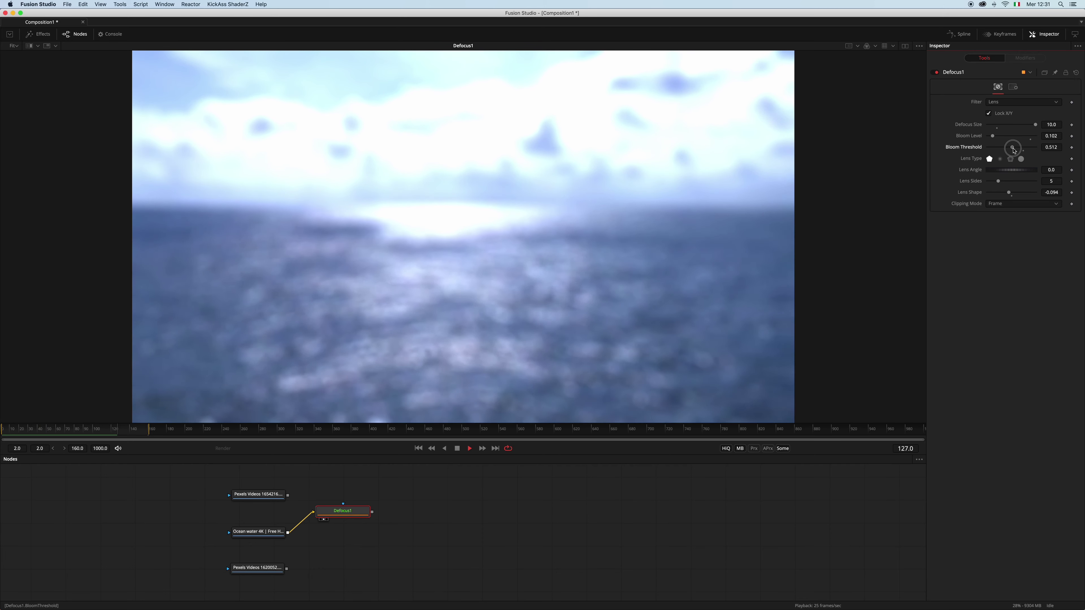
{"action": "left_click_drag", "start_coordinate": [1020, 147], "coordinate": [1042, 147]}
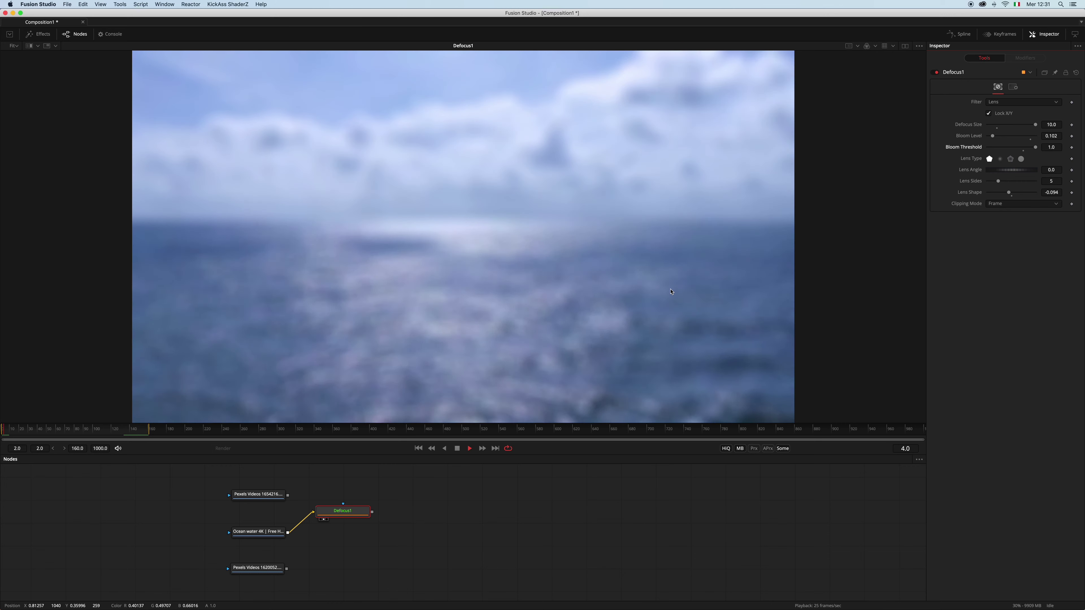
{"action": "left_click", "coordinate": [469, 448]}
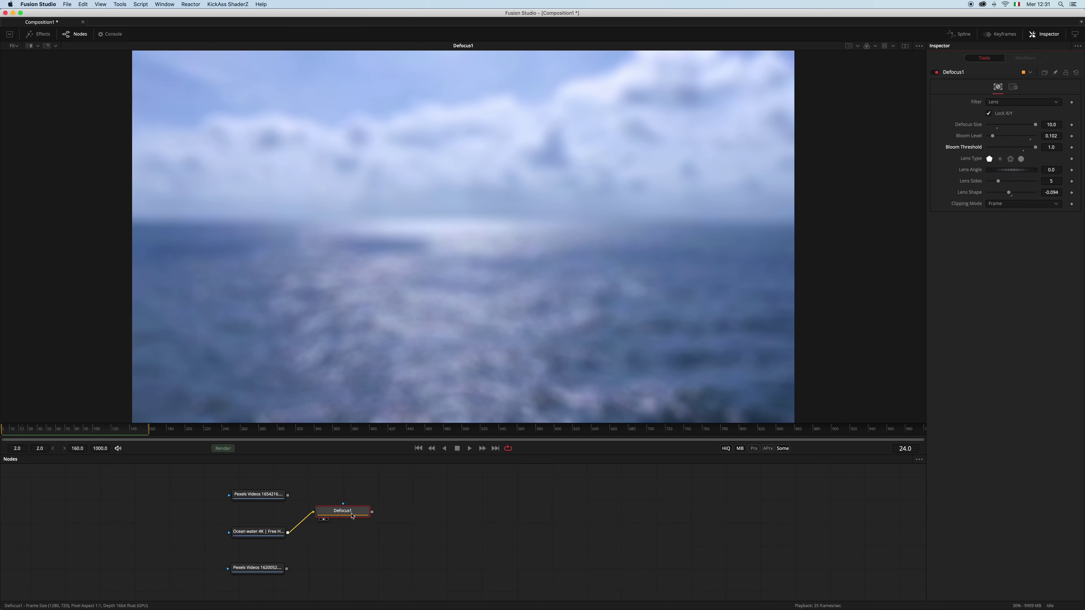
- Add a FilmicBlur node, connect the ocean clip to its input and show it in the viewer
{"action": "left_click_drag", "start_coordinate": [342, 510], "coordinate": [347, 507]}
{"action": "key", "text": "shift+space"}
{"action": "type", "text": "defocu"}
{"action": "key", "text": "super+a"}
{"action": "type", "text": "fli"}
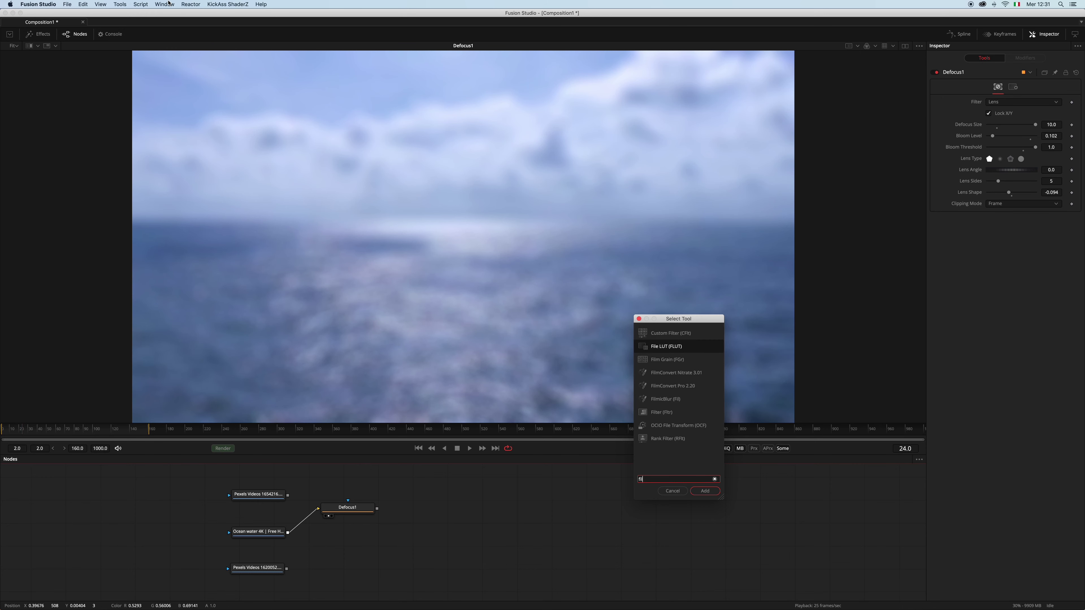
{"action": "key", "text": "Return"}
{"action": "left_click_drag", "start_coordinate": [288, 532], "coordinate": [397, 537]}
{"action": "key", "text": "1"}
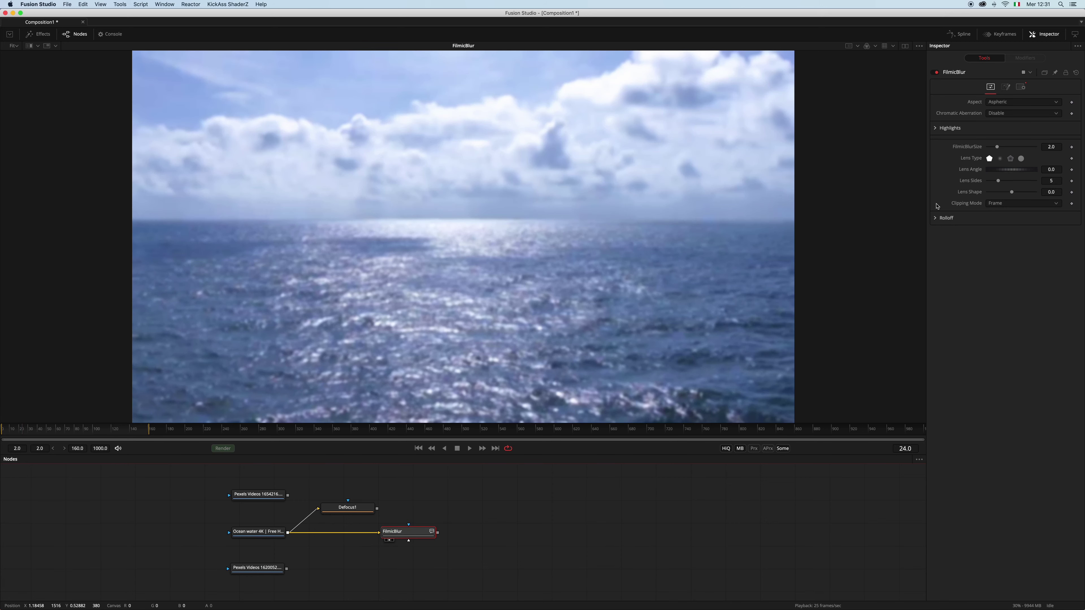
- Set the FilmicBlurSize to 10.0 and play back the blurred ocean clip
{"action": "left_click_drag", "start_coordinate": [997, 147], "coordinate": [1080, 145]}
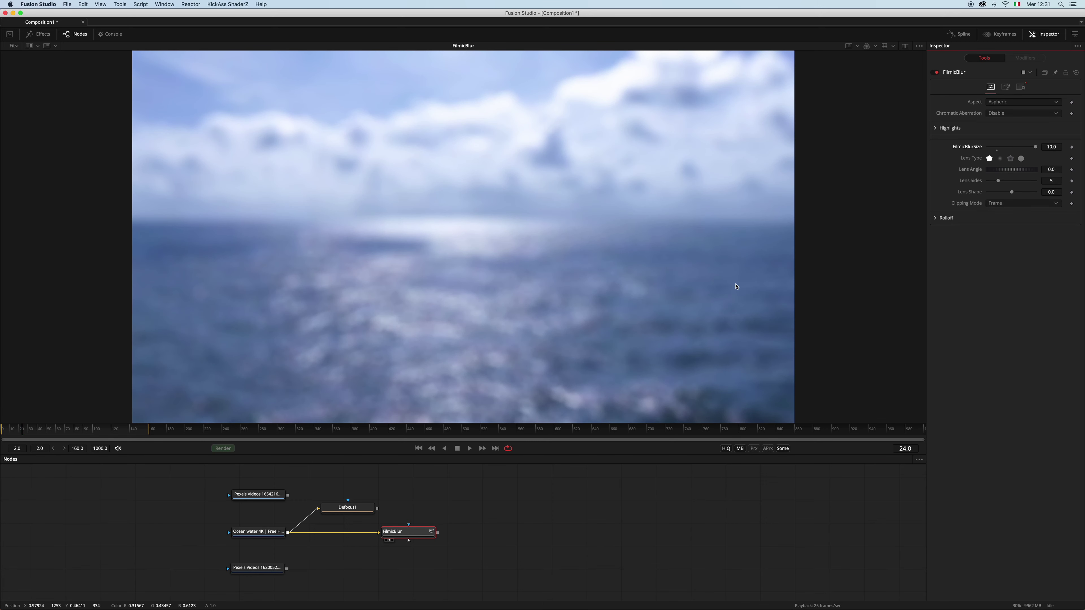
{"action": "key", "text": "space"}
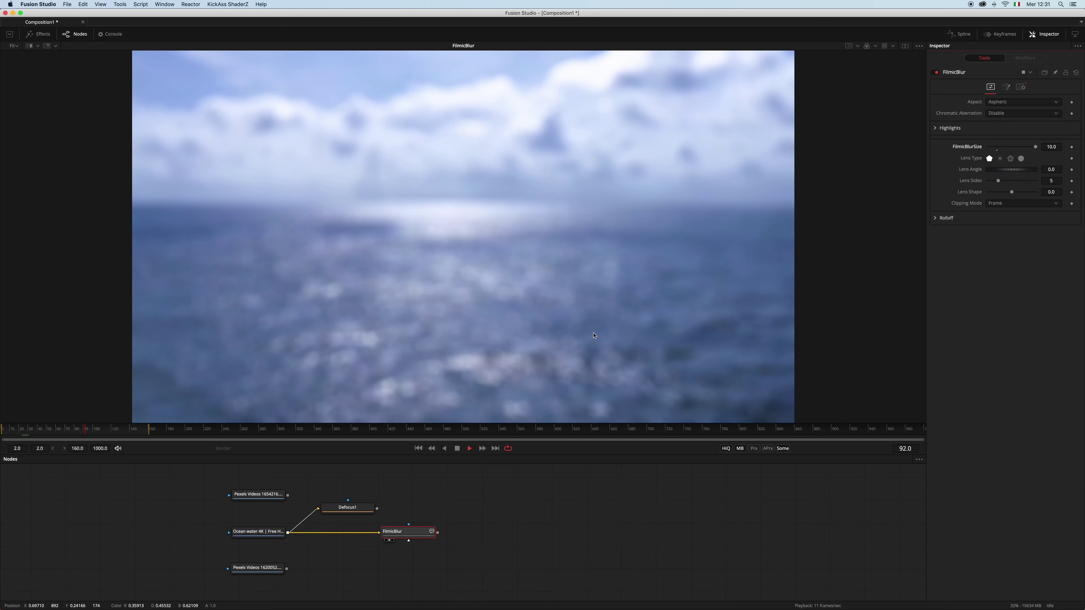
{"action": "key", "text": "space"}
- Set the FilmicBlur highlights low to 0.7, gain to about 2.08 and lens shape to about -0.234
{"action": "left_click", "coordinate": [937, 128]}
{"action": "left_click", "coordinate": [938, 130]}
{"action": "left_click_drag", "start_coordinate": [1012, 169], "coordinate": [1017, 169]}
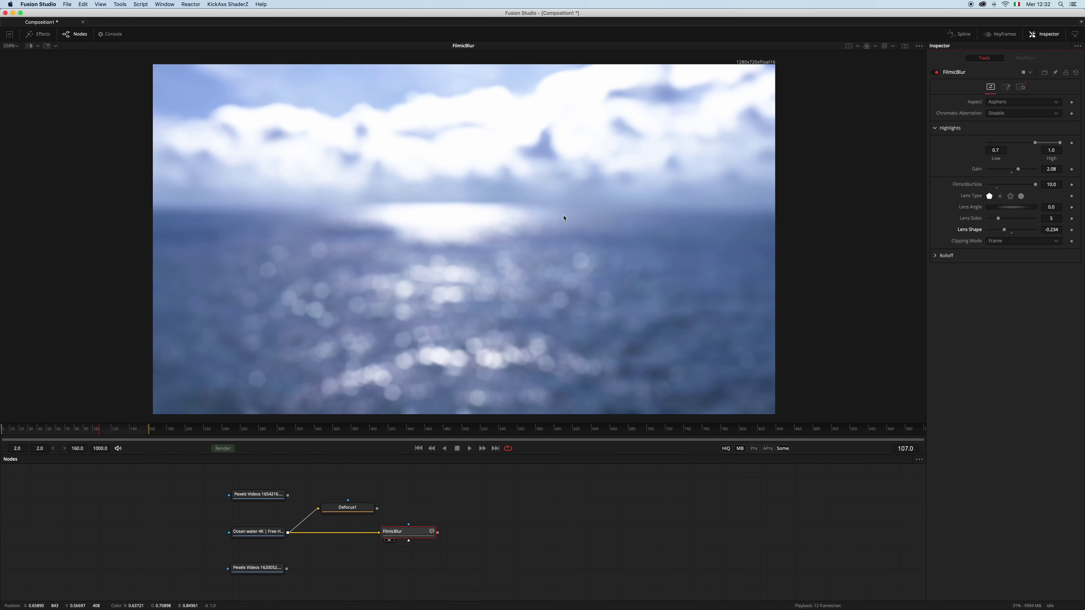
- Compare the original ocean clip with the FilmicBlur result in the viewer
{"action": "left_click_drag", "start_coordinate": [256, 532], "coordinate": [521, 230]}
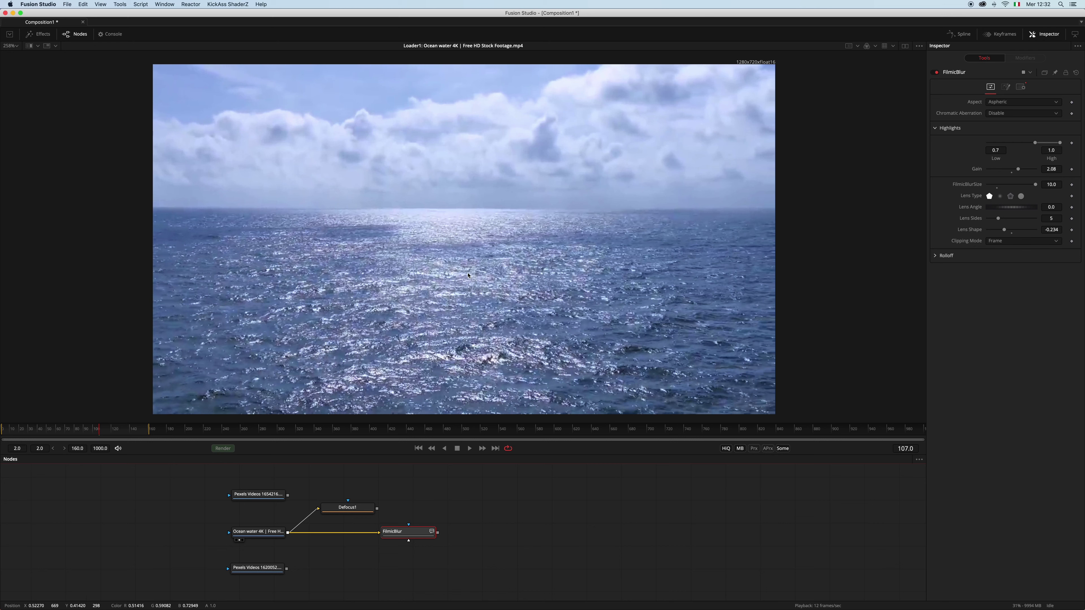
{"action": "key", "text": "1"}
- Add an unconnected Rectangle mask node and attach it to the mask input beneath the FilmicBlur node
{"action": "left_click", "coordinate": [502, 534]}
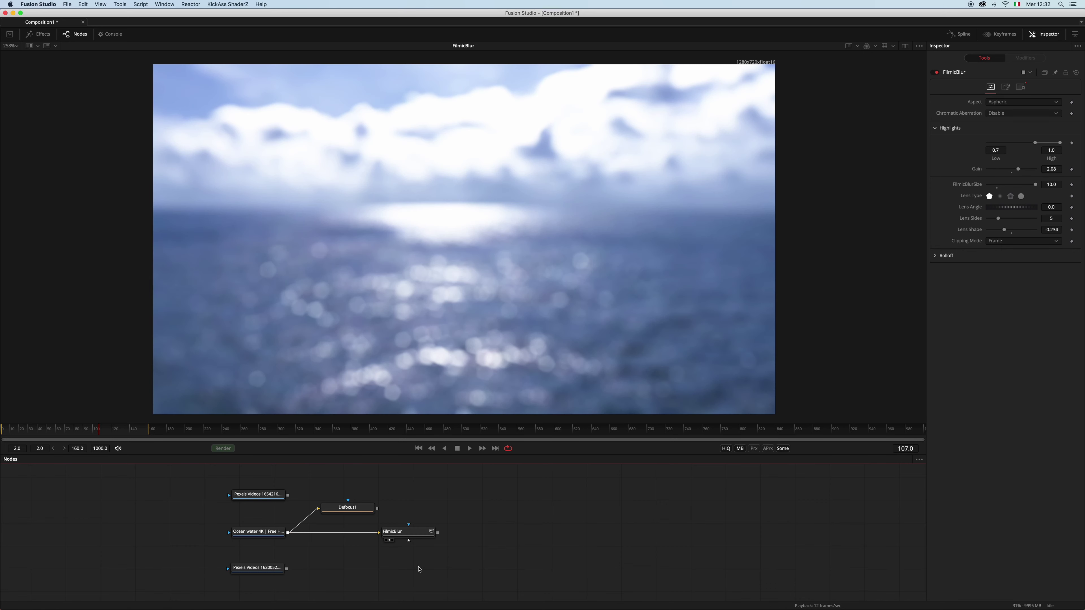
{"action": "key", "text": "shift+space"}
{"action": "type", "text": "filmi"}
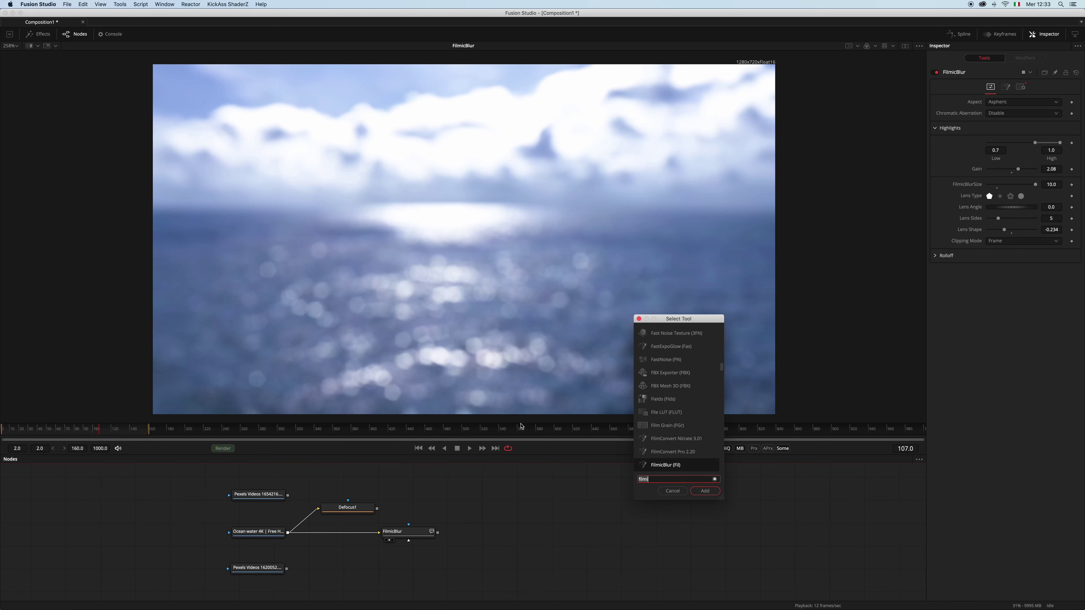
{"action": "key", "text": "BackSpace"}
{"action": "key", "text": "BackSpace"}
{"action": "key", "text": "BackSpace"}
{"action": "key", "text": "BackSpace"}
{"action": "key", "text": "BackSpace"}
{"action": "type", "text": "rect"}
{"action": "key", "text": "Return"}
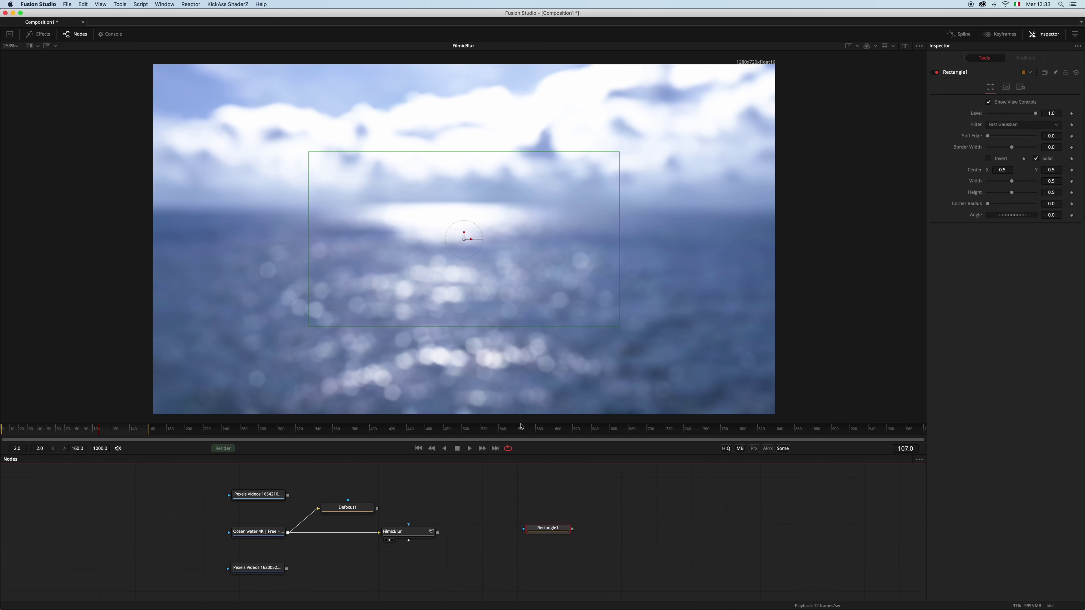
{"action": "left_click_drag", "start_coordinate": [549, 524], "coordinate": [408, 558]}
- Move the rectangle mask over the sky, centred at about Y 0.86, and resize it to about 1.145 wide and 0.618 high
{"action": "left_click_drag", "start_coordinate": [486, 234], "coordinate": [461, 100]}
{"action": "scroll", "coordinate": [481, 250], "scroll_direction": "up", "scroll_amount": 3}
{"action": "scroll", "coordinate": [472, 171], "scroll_direction": "up", "scroll_amount": 2}
{"action": "left_click_drag", "start_coordinate": [461, 204], "coordinate": [458, 182]}
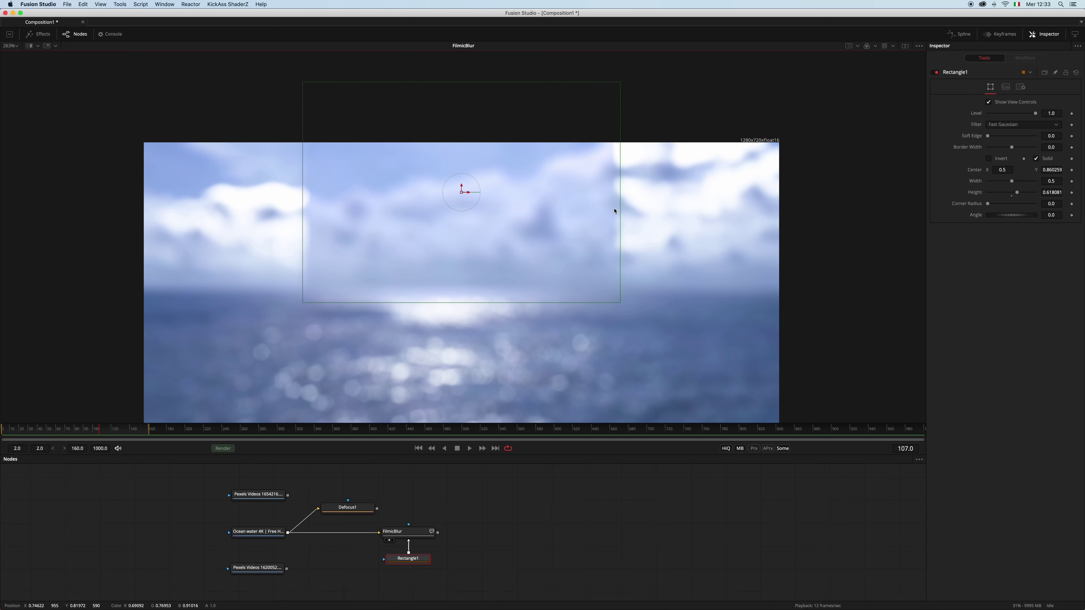
{"action": "left_click_drag", "start_coordinate": [620, 208], "coordinate": [825, 194]}
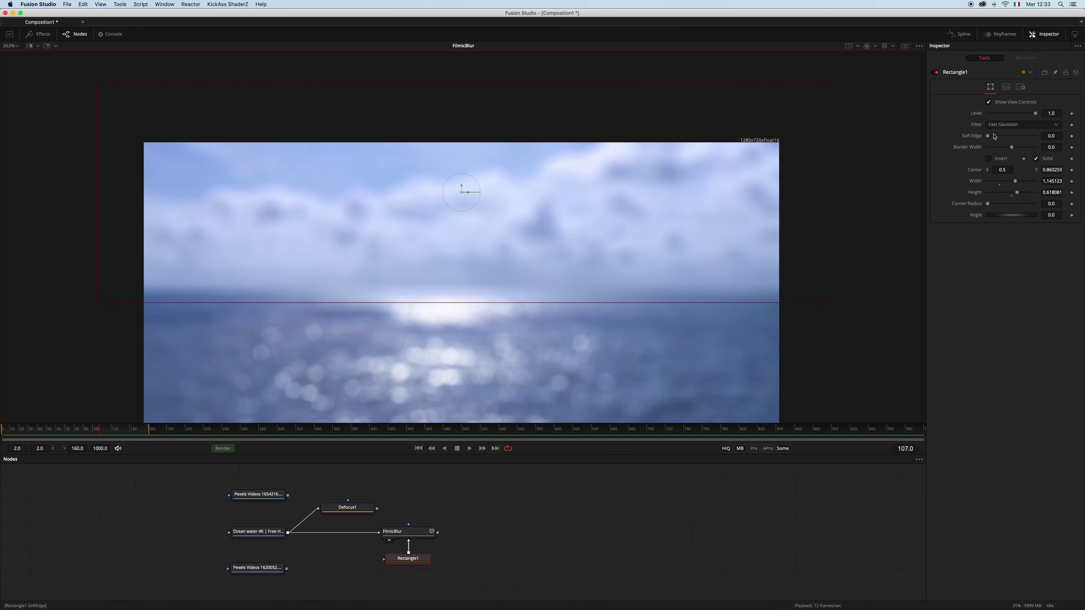
- Soften the rectangle mask's edge to about 0.0331 and widen the mask to about 1.245
{"action": "left_click_drag", "start_coordinate": [988, 136], "coordinate": [995, 136]}
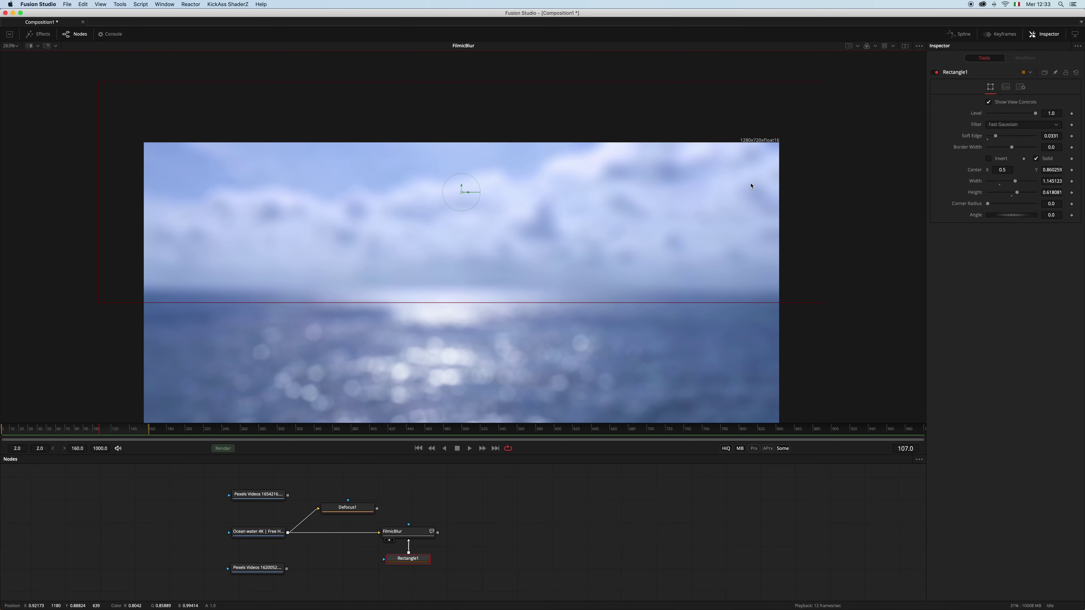
{"action": "left_click_drag", "start_coordinate": [826, 184], "coordinate": [860, 185]}
{"action": "scroll", "coordinate": [562, 203], "scroll_direction": "down", "scroll_amount": 5}
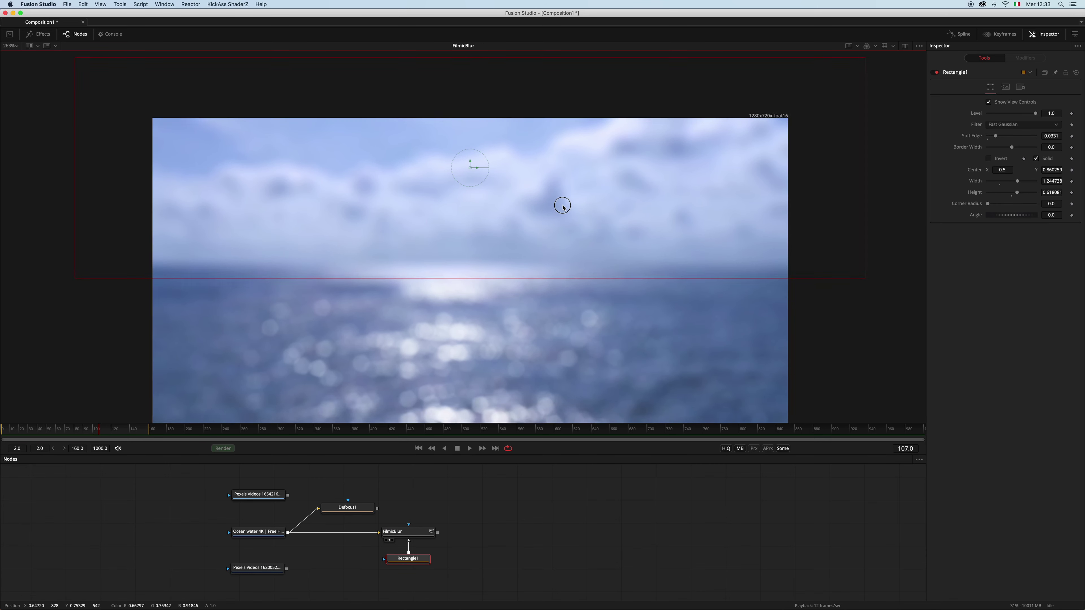
{"action": "scroll", "coordinate": [522, 205], "scroll_direction": "up", "scroll_amount": 3}
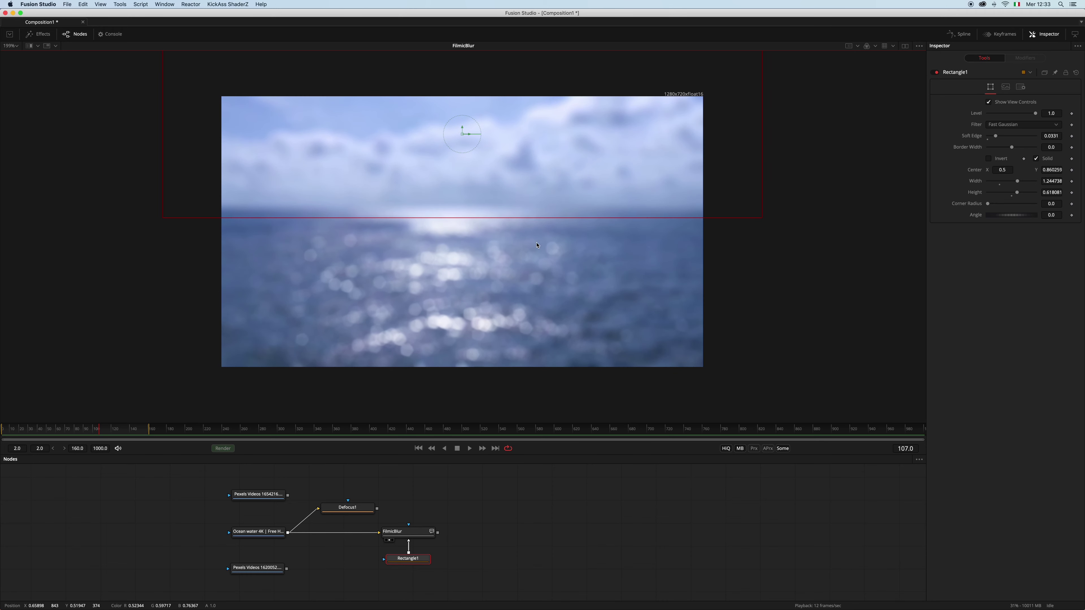
{"action": "scroll", "coordinate": [469, 313], "scroll_direction": "up", "scroll_amount": 2}
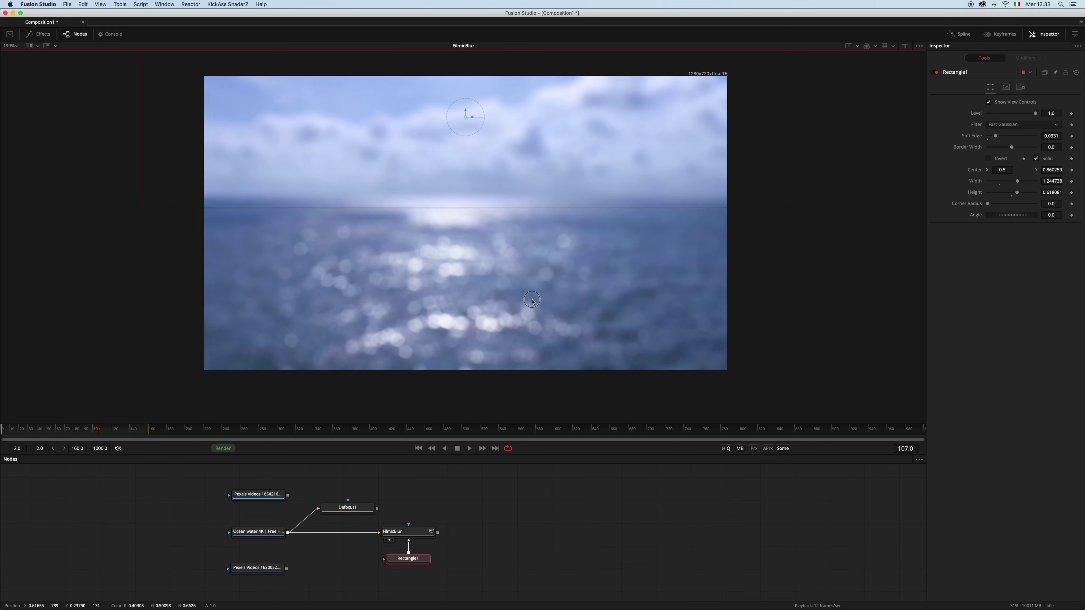
- Select the FilmicBlur node and play back its masked result from the first frame
{"action": "left_click", "coordinate": [422, 532]}
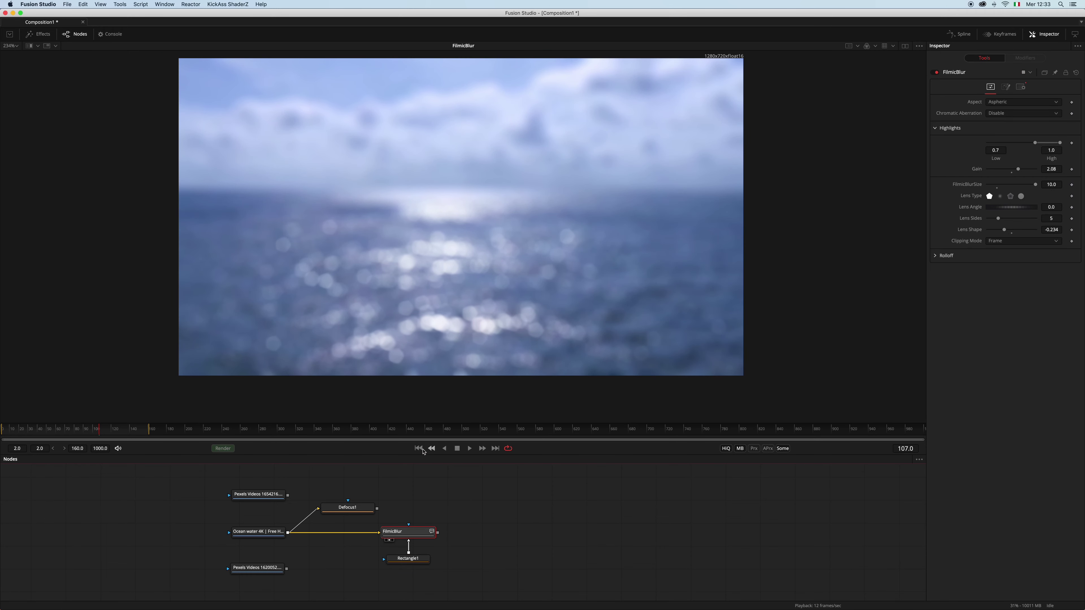
{"action": "left_click", "coordinate": [419, 449]}
{"action": "left_click", "coordinate": [469, 449]}
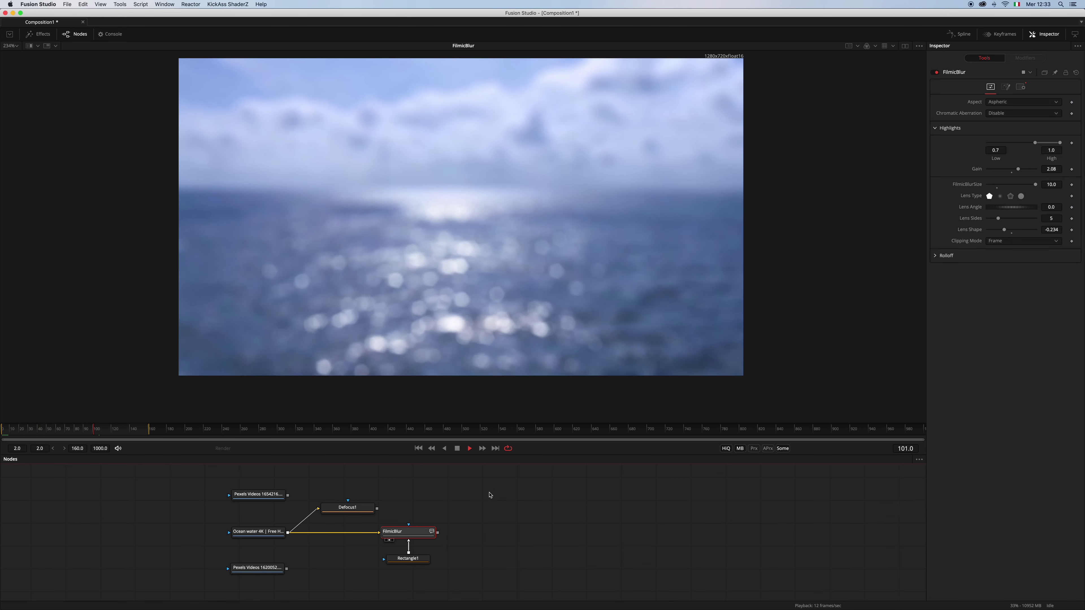
{"action": "key", "text": "space"}
- Show Defocus1 in the viewer and set its bloom level to about 0.858 and bloom threshold to about 0.772
{"action": "left_click_drag", "start_coordinate": [347, 507], "coordinate": [517, 266]}
{"action": "left_click", "coordinate": [347, 507]}
{"action": "left_click_drag", "start_coordinate": [994, 135], "coordinate": [1024, 150]}
- Play back the Defocus1 result followed by the FilmicBlur result to compare their bokeh in motion
{"action": "key", "text": "space"}
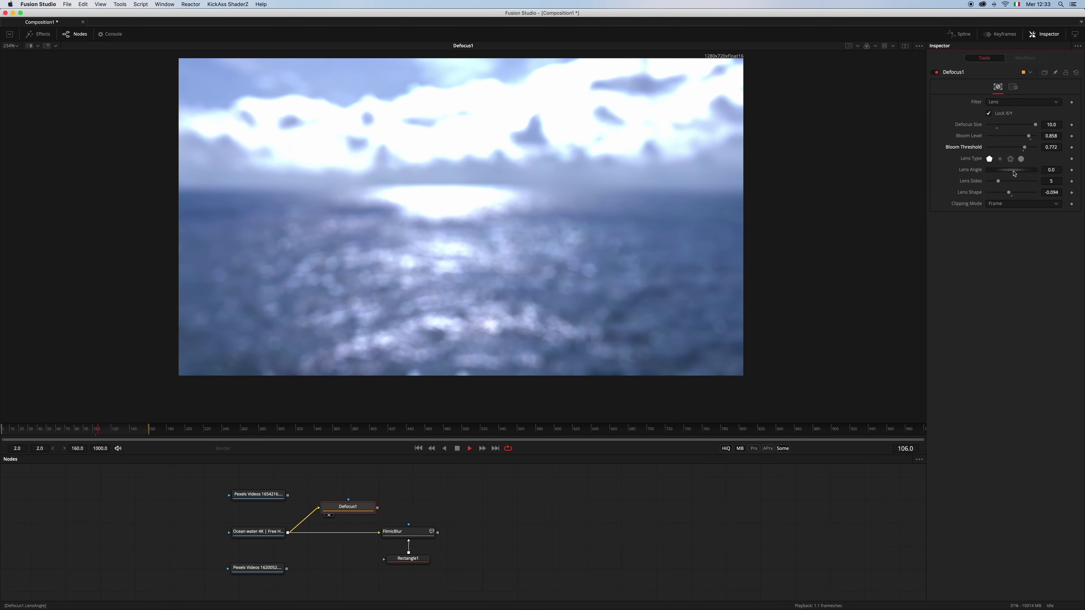
{"action": "key", "text": "1"}
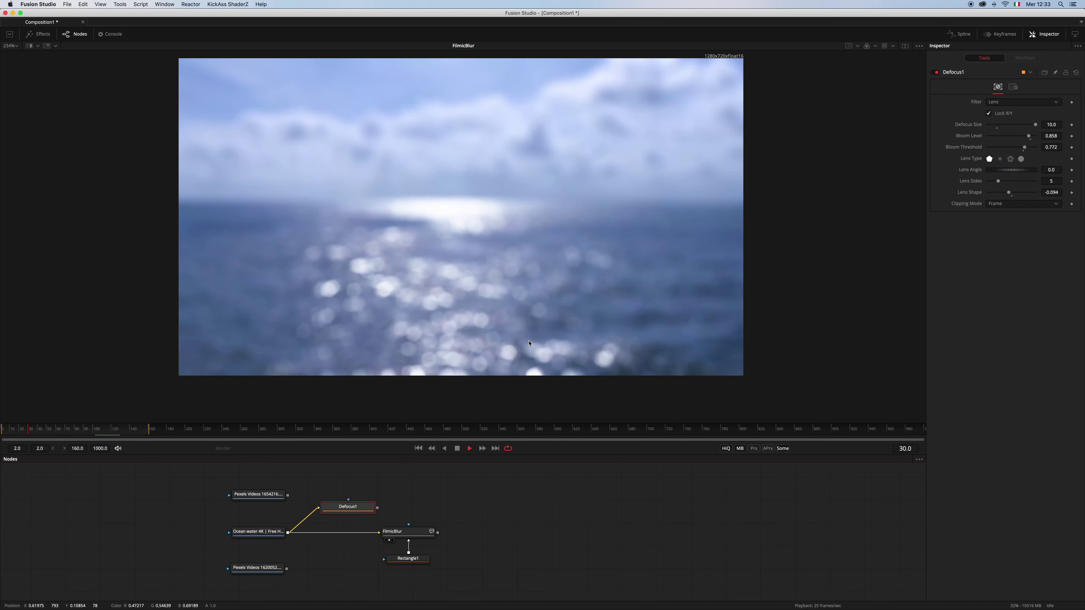
{"action": "key", "text": "space"}
- Set the FilmicBlur aspect to Anamorphic and enable its chromatic aberration
{"action": "left_click", "coordinate": [408, 531]}
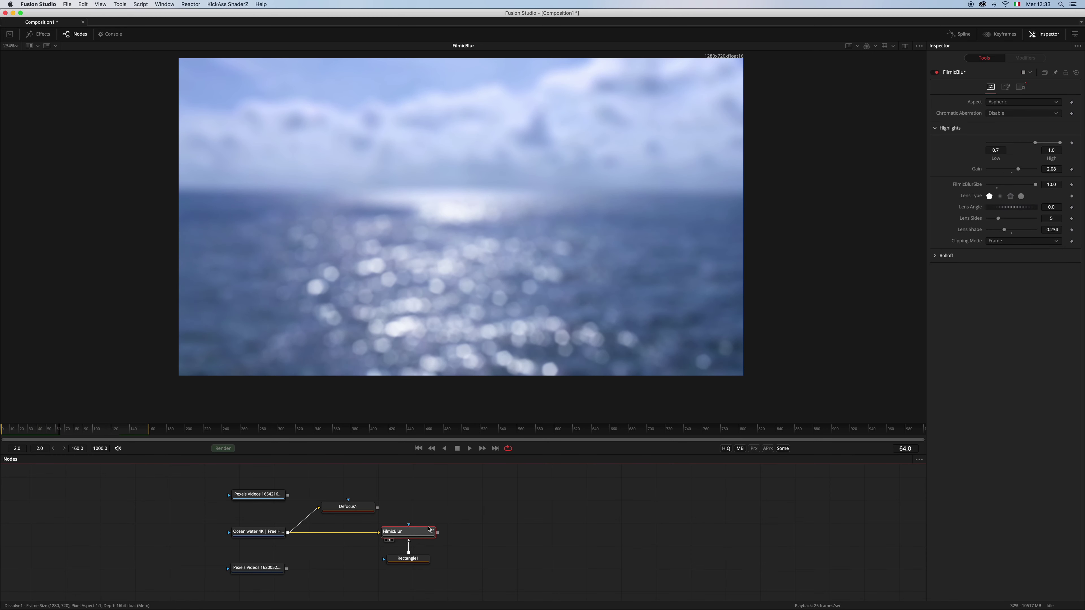
{"action": "left_click", "coordinate": [1013, 103]}
{"action": "left_click", "coordinate": [1012, 111]}
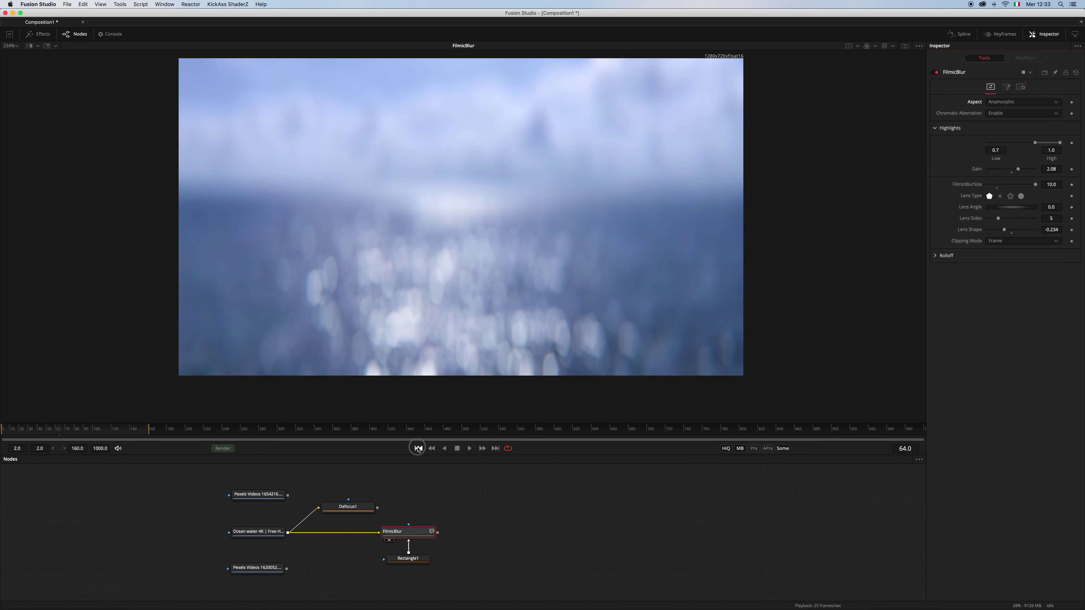
- Play back the anamorphic FilmicBlur result on the ocean clip from the first frame
{"action": "left_click", "coordinate": [418, 448]}
{"action": "left_click", "coordinate": [470, 449]}
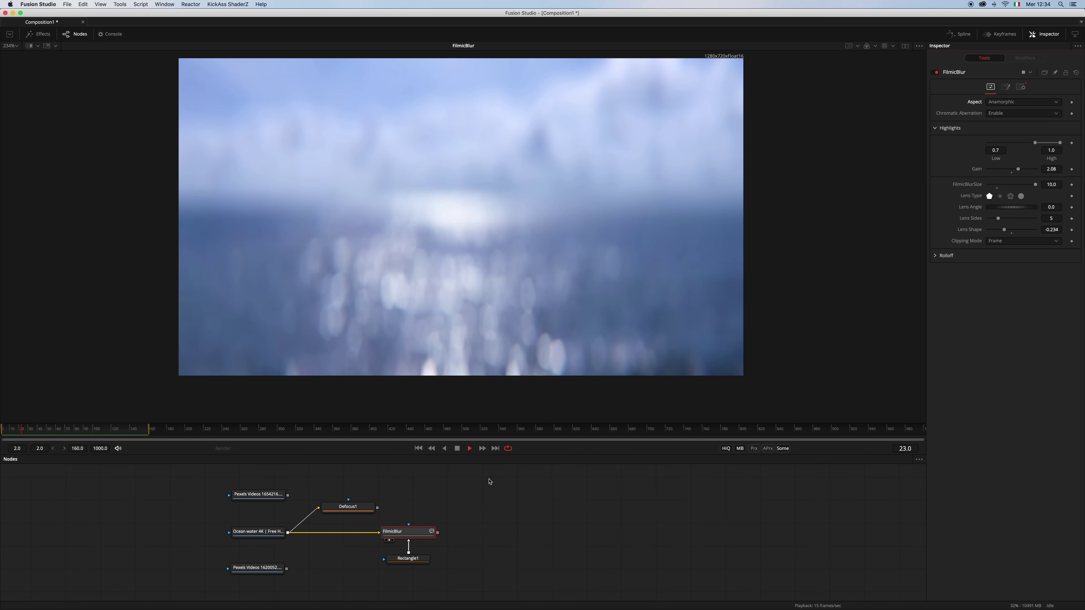
{"action": "key", "text": "space"}
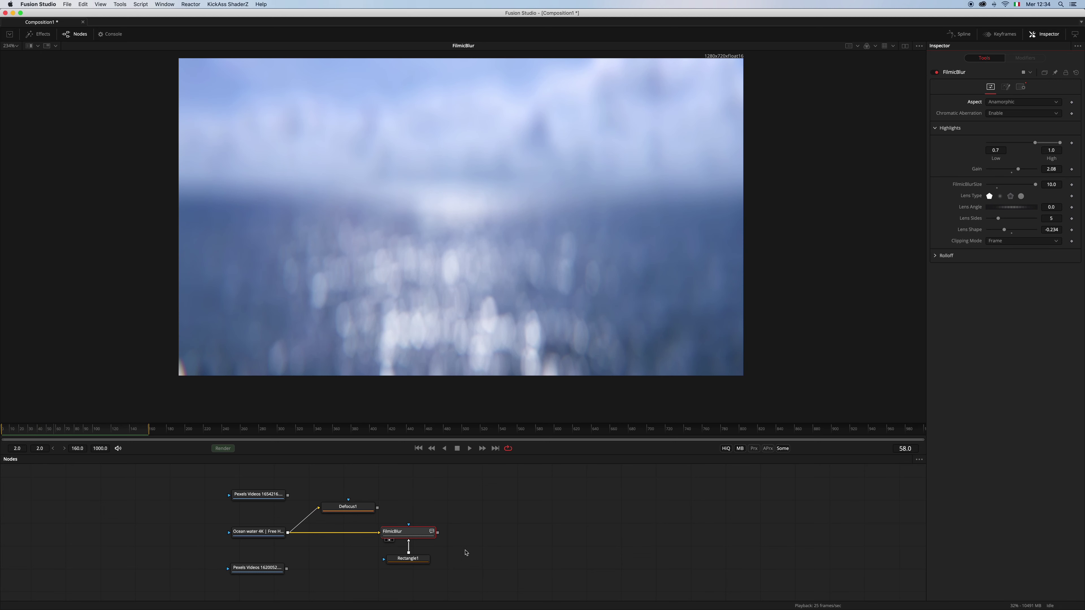
- Delete the Defocus1, FilmicBlur and Rectangle1 nodes from the composition, keeping the three source clips
{"action": "left_click_drag", "start_coordinate": [547, 527], "coordinate": [548, 516]}
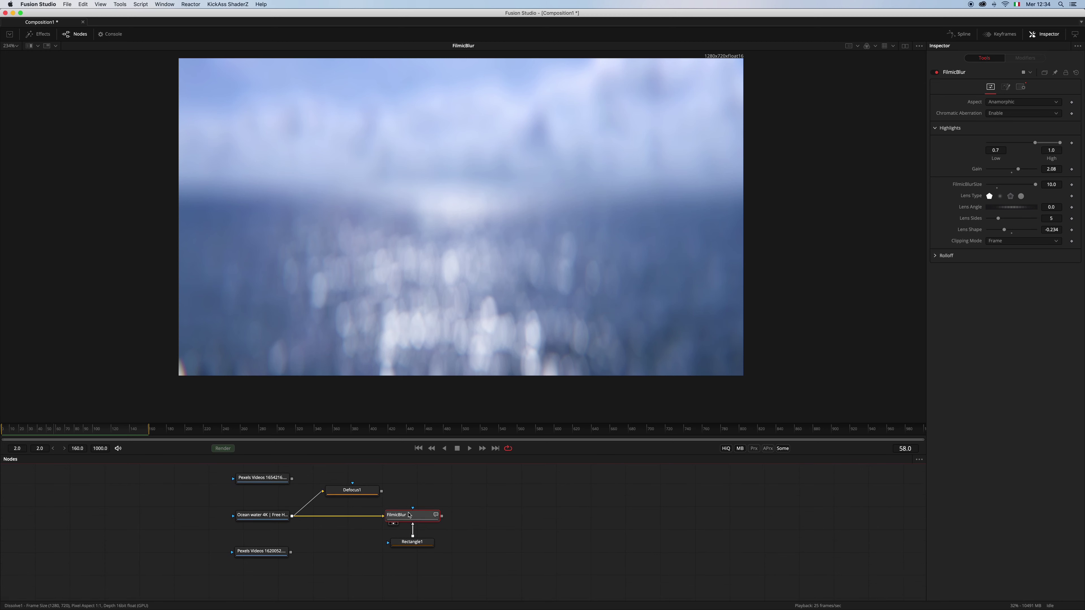
{"action": "left_click_drag", "start_coordinate": [342, 476], "coordinate": [438, 546]}
{"action": "left_click_drag", "start_coordinate": [501, 480], "coordinate": [348, 540]}
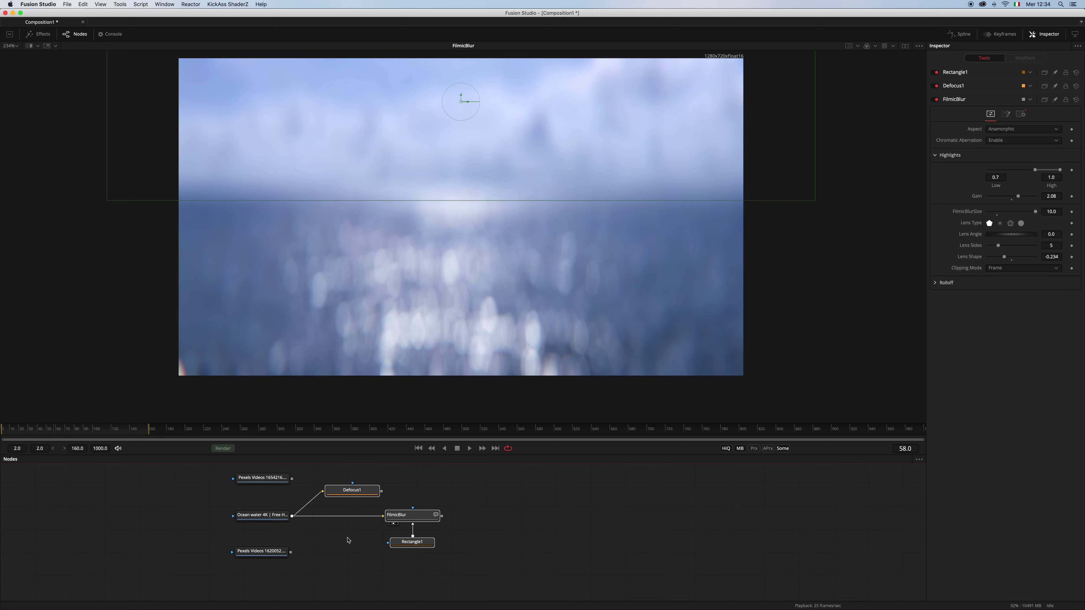
{"action": "key", "text": "Delete"}
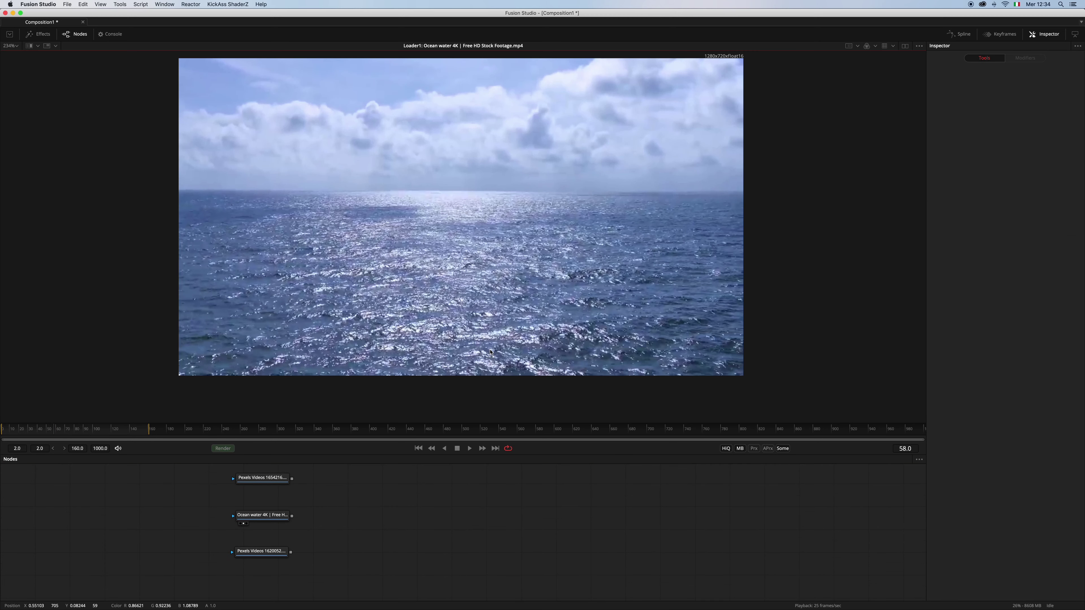
- Show the Pexels Videos 1620052 wheat field clip in the viewer, fitted to the view
{"action": "key", "text": "ctrl+f"}
{"action": "left_click_drag", "start_coordinate": [261, 552], "coordinate": [500, 278]}
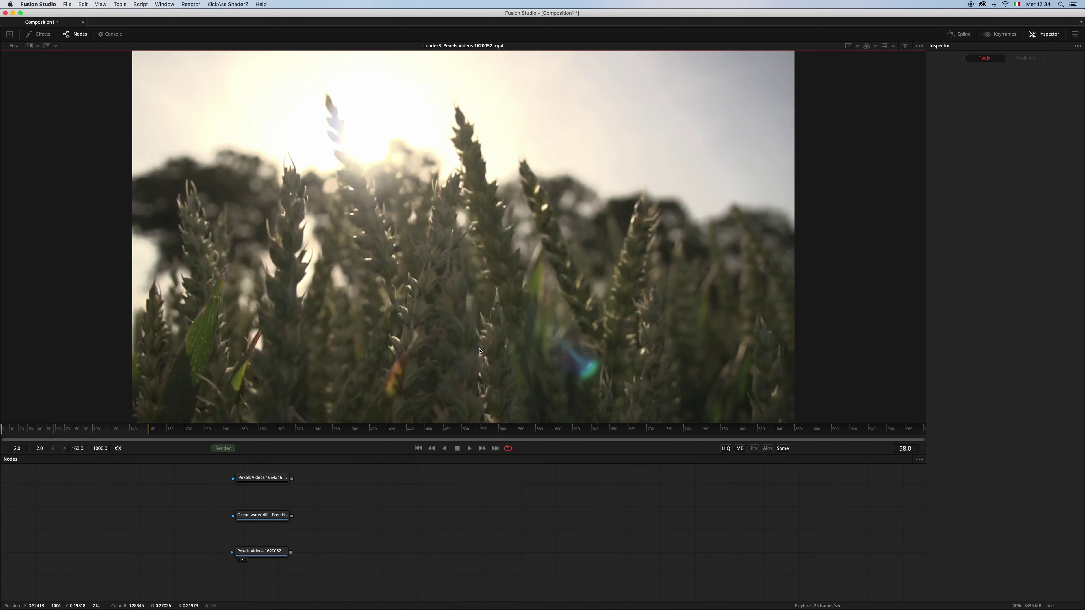
{"action": "left_click", "coordinate": [436, 569]}
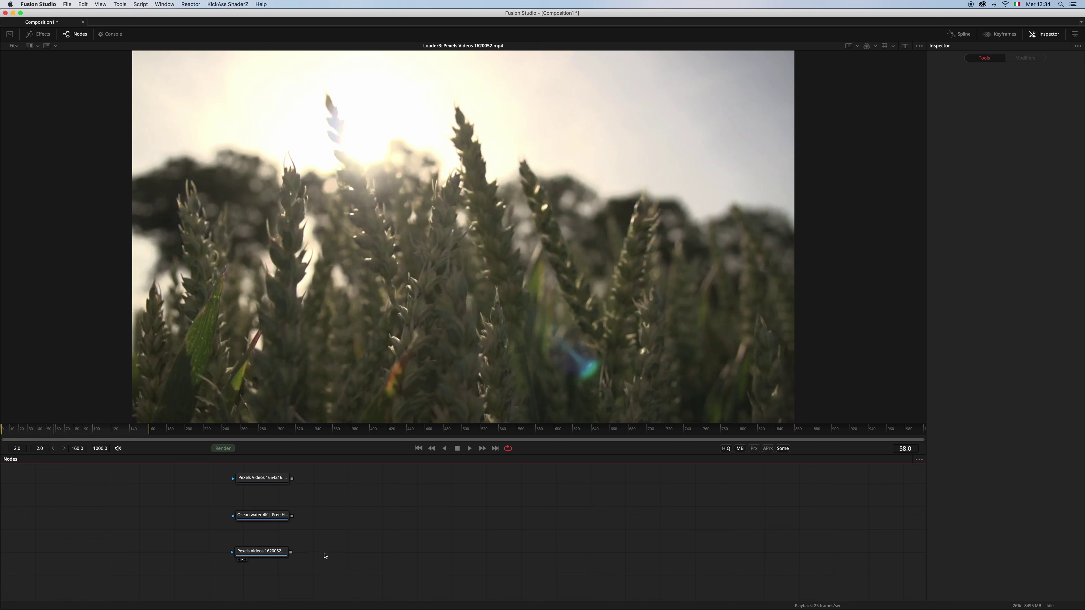
- Add a FilmicBlur node, feed it from the Pexels Videos 1620052 clip and show its result in the viewer
{"action": "key", "text": "shift+space"}
{"action": "type", "text": "rec"}
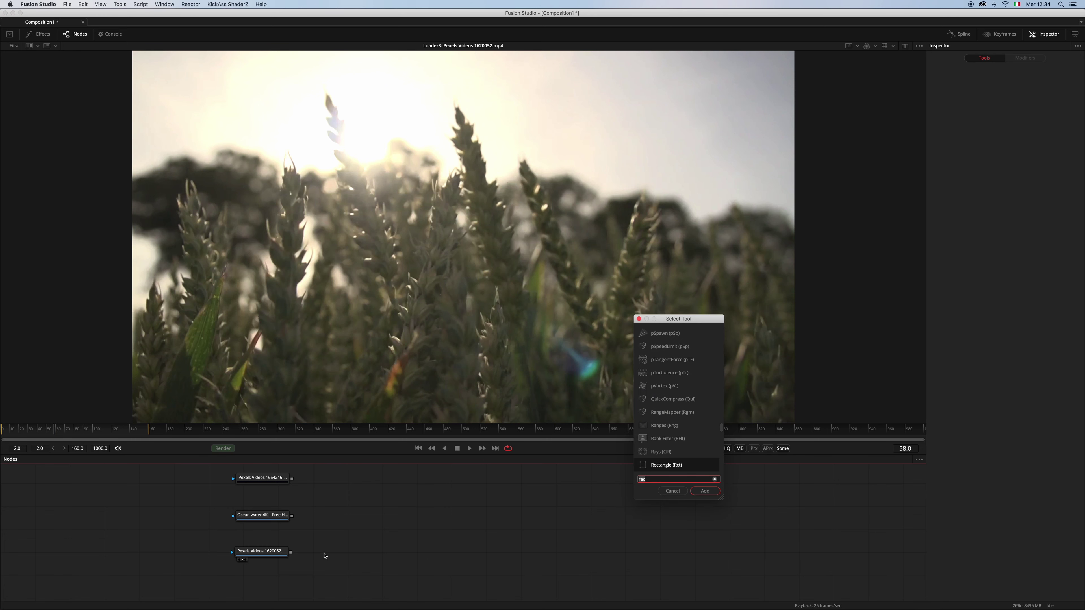
{"action": "key", "text": "BackSpace"}
{"action": "key", "text": "BackSpace"}
{"action": "key", "text": "BackSpace"}
{"action": "type", "text": "filmic"}
{"action": "key", "text": "Return"}
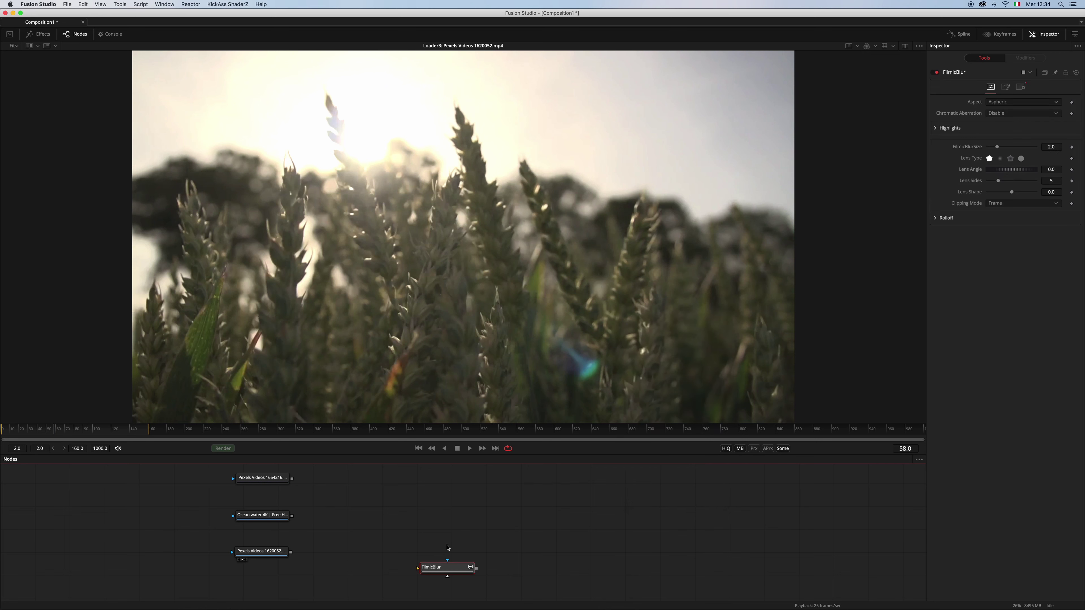
{"action": "left_click_drag", "start_coordinate": [290, 552], "coordinate": [483, 256]}
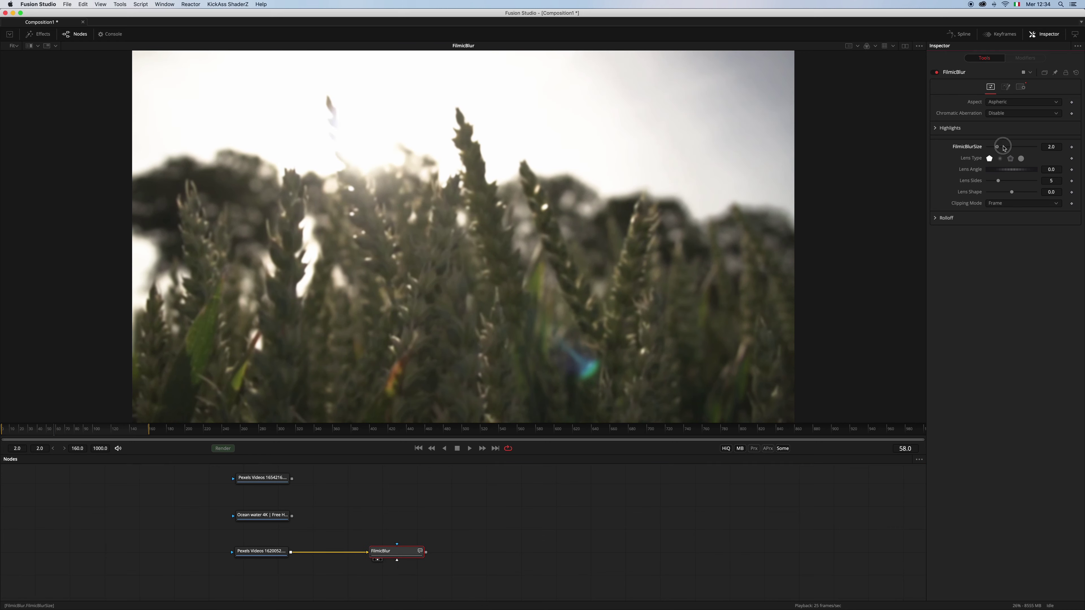
- Set the FilmicBlur size to 20, lens angle 33.9, 6 lens sides and lens shape -0.152, and play back the result
{"action": "left_click_drag", "start_coordinate": [1001, 148], "coordinate": [1055, 147]}
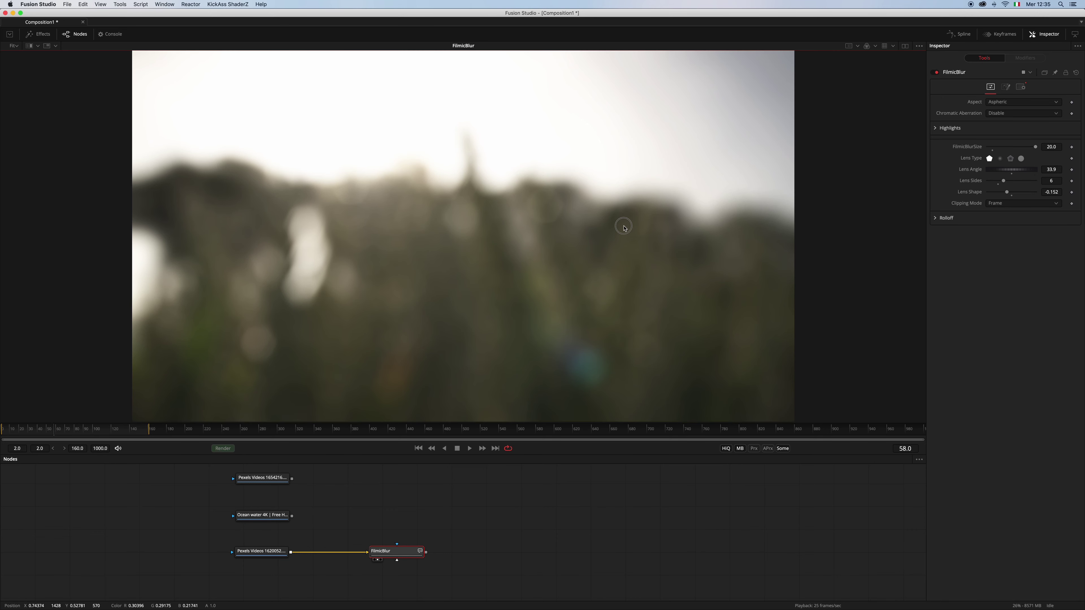
{"action": "scroll", "coordinate": [626, 229], "scroll_direction": "down", "scroll_amount": 1}
{"action": "key", "text": "space"}
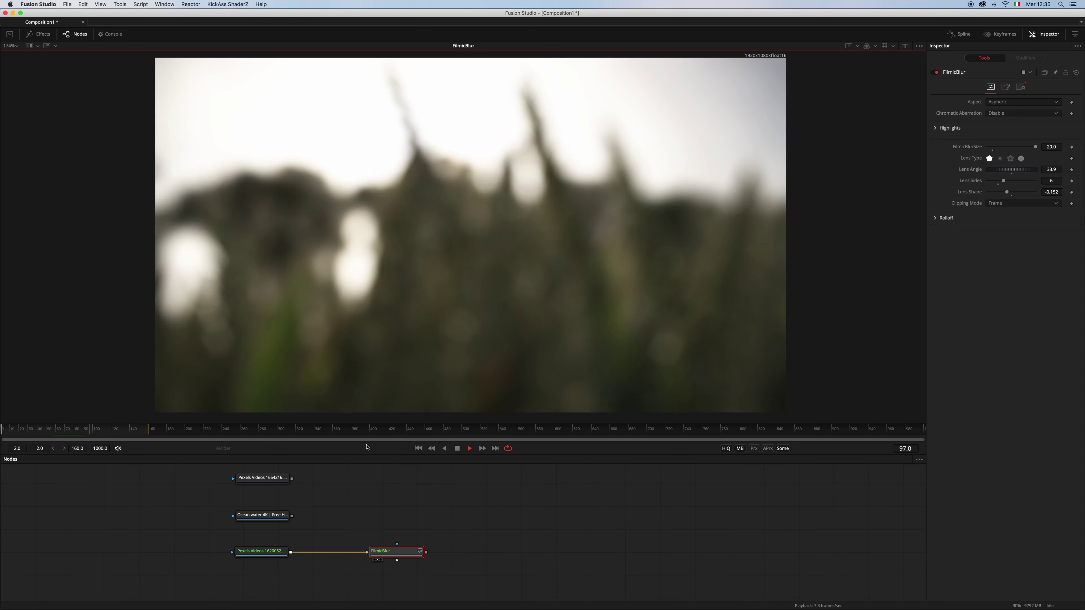
{"action": "key", "text": "space"}
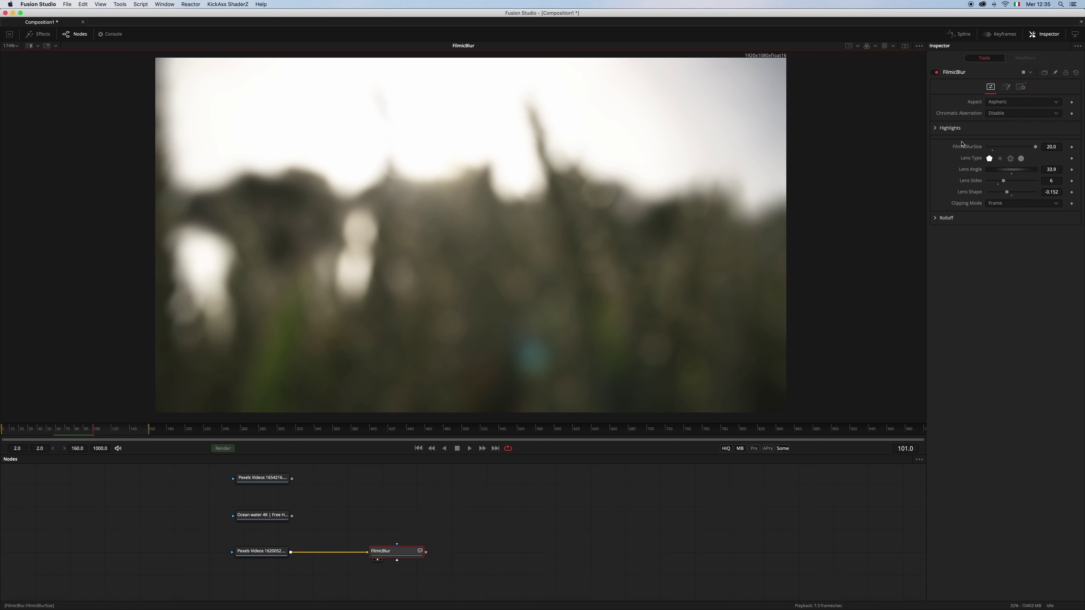
- Expand the FilmicBlur highlights settings and raise the highlights gain to about 2.46
{"action": "left_click", "coordinate": [943, 130]}
{"action": "left_click_drag", "start_coordinate": [1014, 171], "coordinate": [1021, 170]}
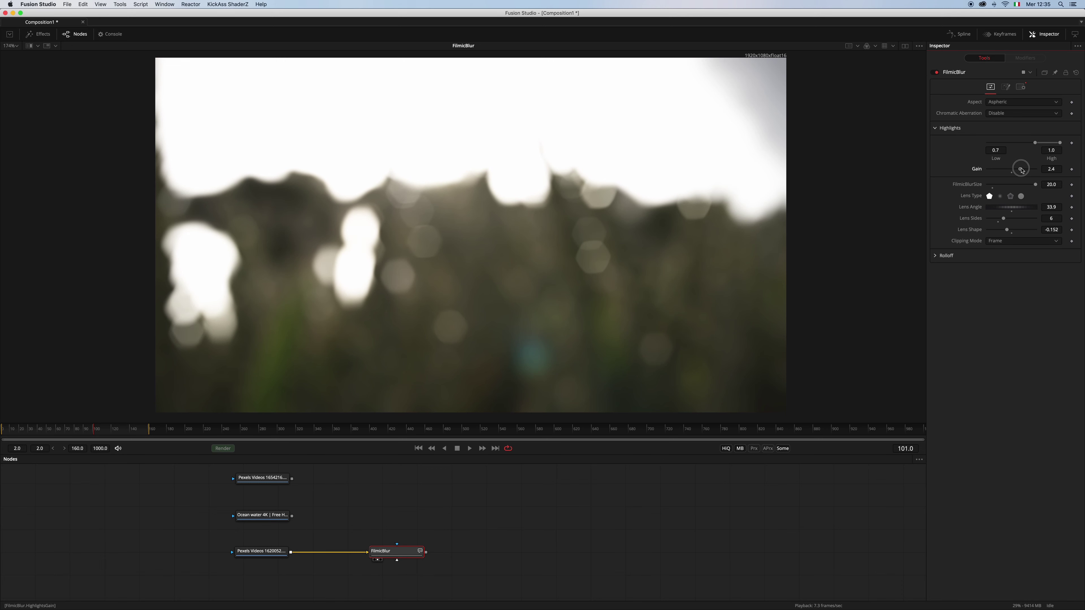
{"action": "left_click_drag", "start_coordinate": [1021, 171], "coordinate": [1021, 171]}
- Add a Rectangle mask and move its connection from the FilmicBlur effect mask to the highlights mask input
{"action": "key", "text": "shift+space"}
{"action": "type", "text": "filmi"}
{"action": "key", "text": "BackSpace"}
{"action": "key", "text": "BackSpace"}
{"action": "key", "text": "BackSpace"}
{"action": "key", "text": "BackSpace"}
{"action": "key", "text": "BackSpace"}
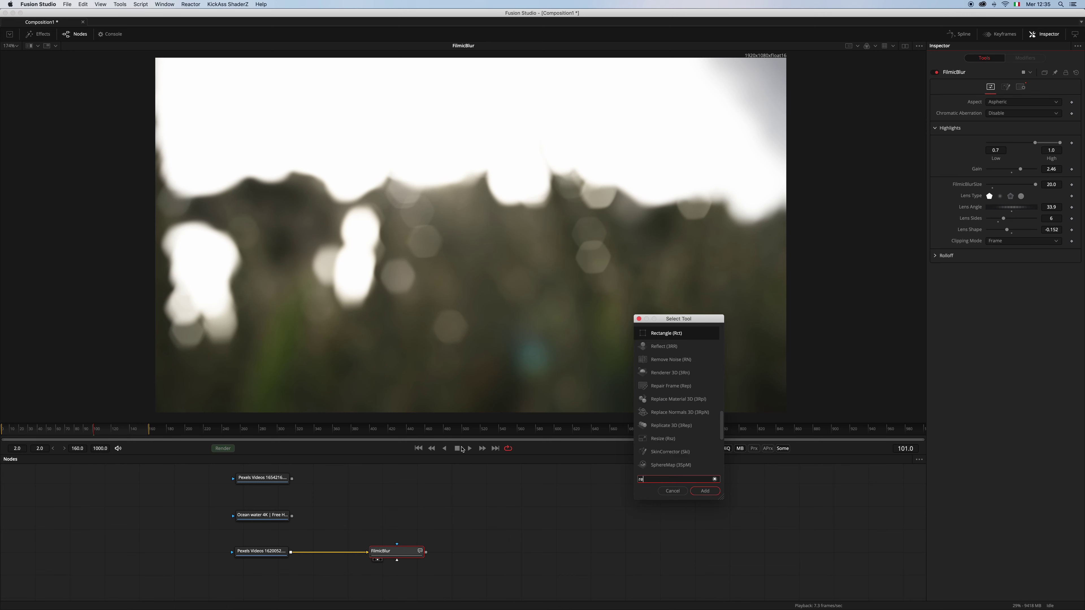
{"action": "type", "text": "rec"}
{"action": "key", "text": "Return"}
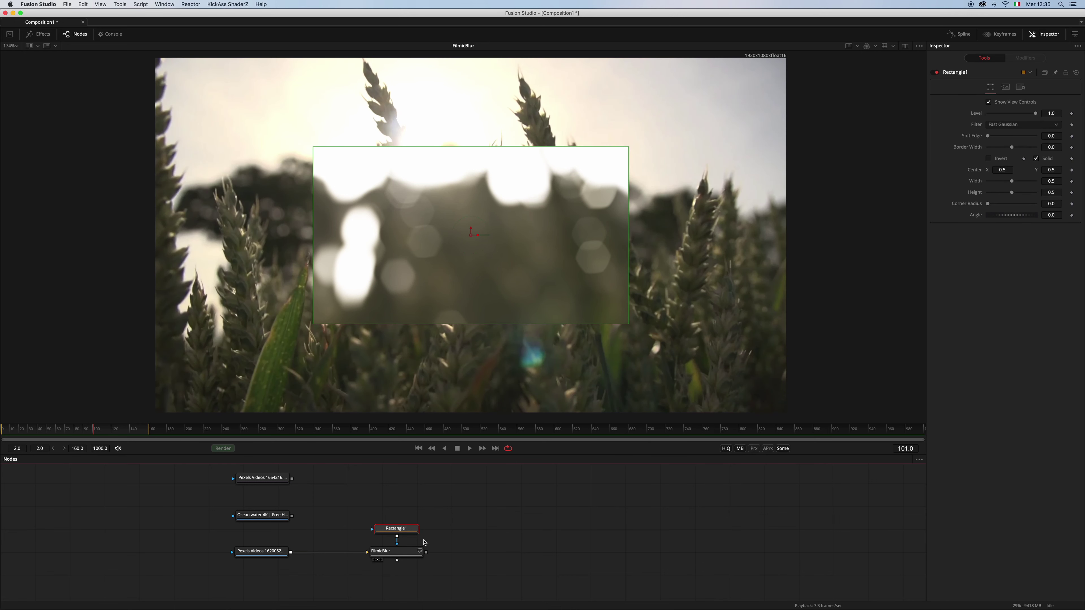
{"action": "mouse_move", "coordinate": [397, 545]}
{"action": "left_mouse_down"}
{"action": "mouse_move", "coordinate": [409, 551]}
{"action": "mouse_move", "coordinate": [398, 562]}
{"action": "left_mouse_up"}
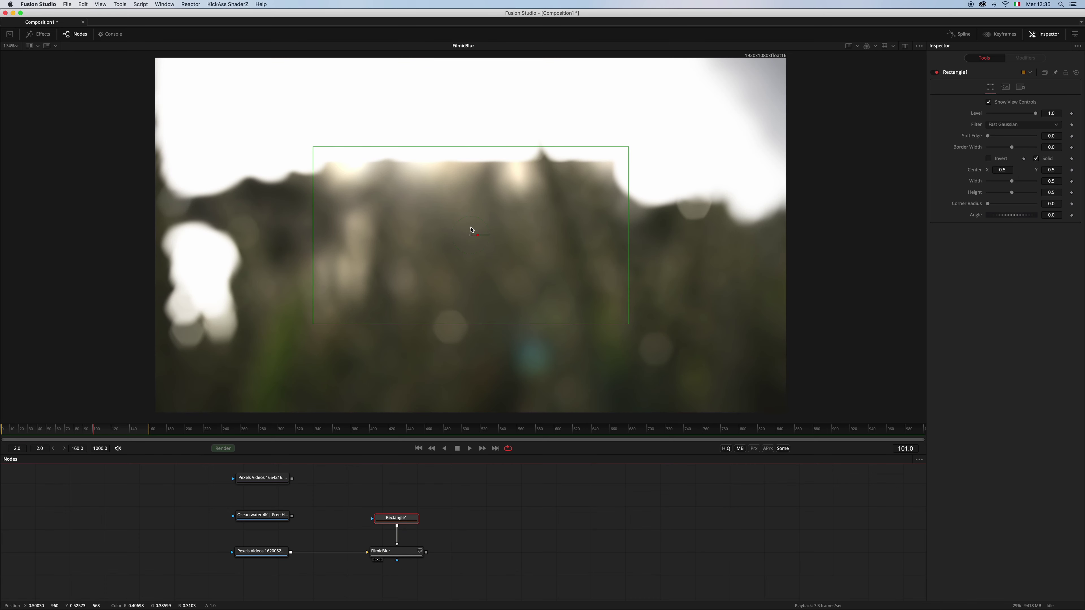
- Reshape the Rectangle mask over the sky to about 1.44 by 0.689, centre Y 0.998, tilted about -1.12, with soft edge 0.0472
{"action": "left_click_drag", "start_coordinate": [472, 229], "coordinate": [485, 116]}
{"action": "scroll", "coordinate": [474, 119], "scroll_direction": "down", "scroll_amount": 4}
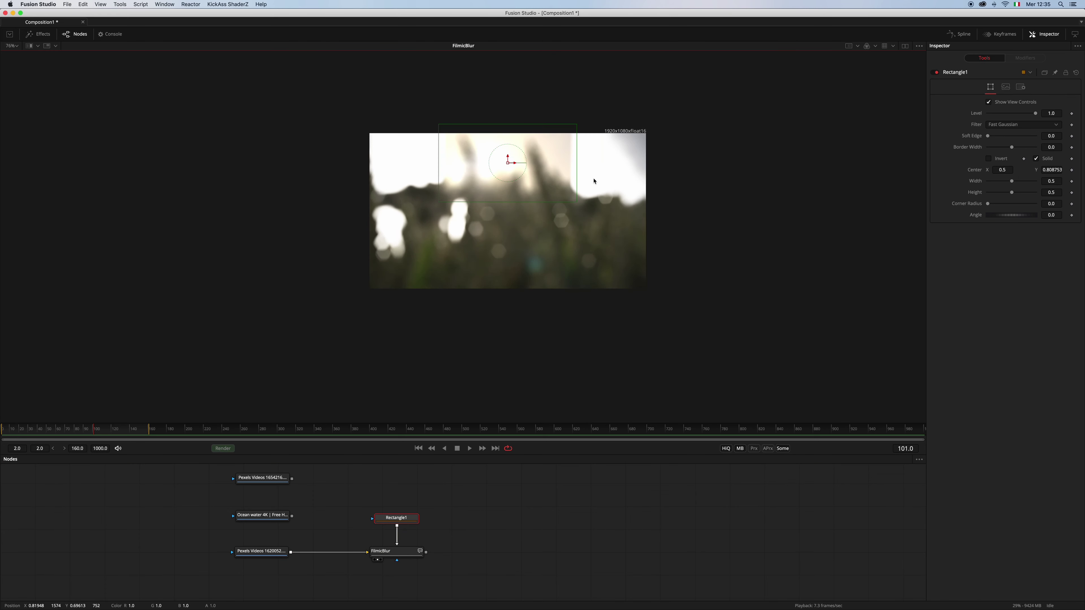
{"action": "left_click_drag", "start_coordinate": [578, 175], "coordinate": [705, 170]}
{"action": "left_click_drag", "start_coordinate": [556, 123], "coordinate": [554, 109]}
{"action": "left_click_drag", "start_coordinate": [507, 156], "coordinate": [510, 140]}
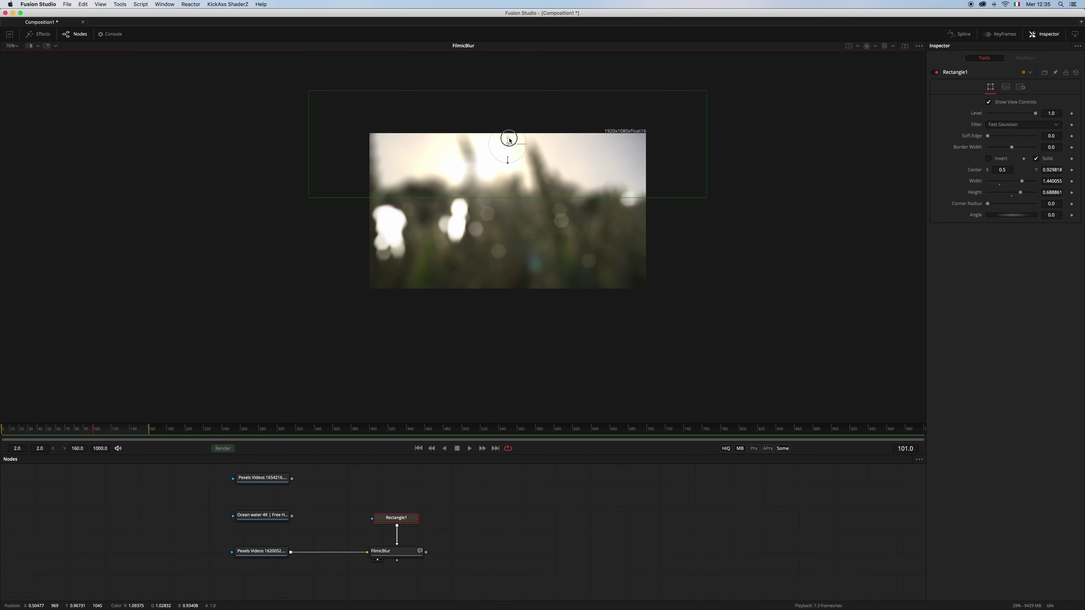
{"action": "left_click_drag", "start_coordinate": [999, 137], "coordinate": [999, 137]}
{"action": "mouse_move", "coordinate": [509, 140]}
{"action": "left_mouse_down"}
{"action": "mouse_move", "coordinate": [516, 153]}
{"action": "mouse_move", "coordinate": [509, 127]}
{"action": "left_mouse_up"}
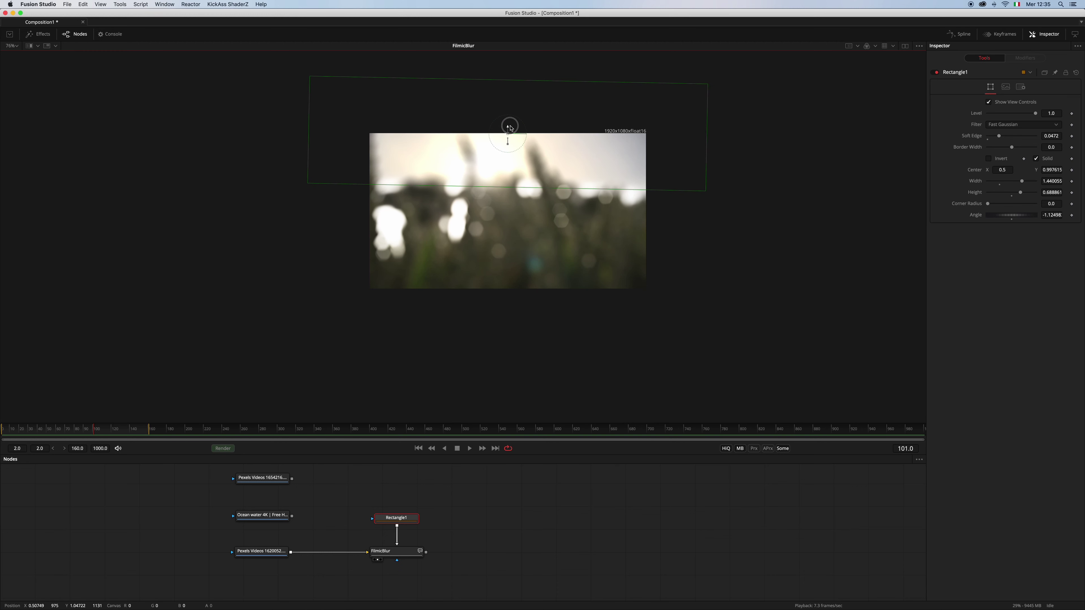
- Fit the image to the viewer and reduce the FilmicBlur highlights gain to about 2.02
{"action": "left_click", "coordinate": [545, 547]}
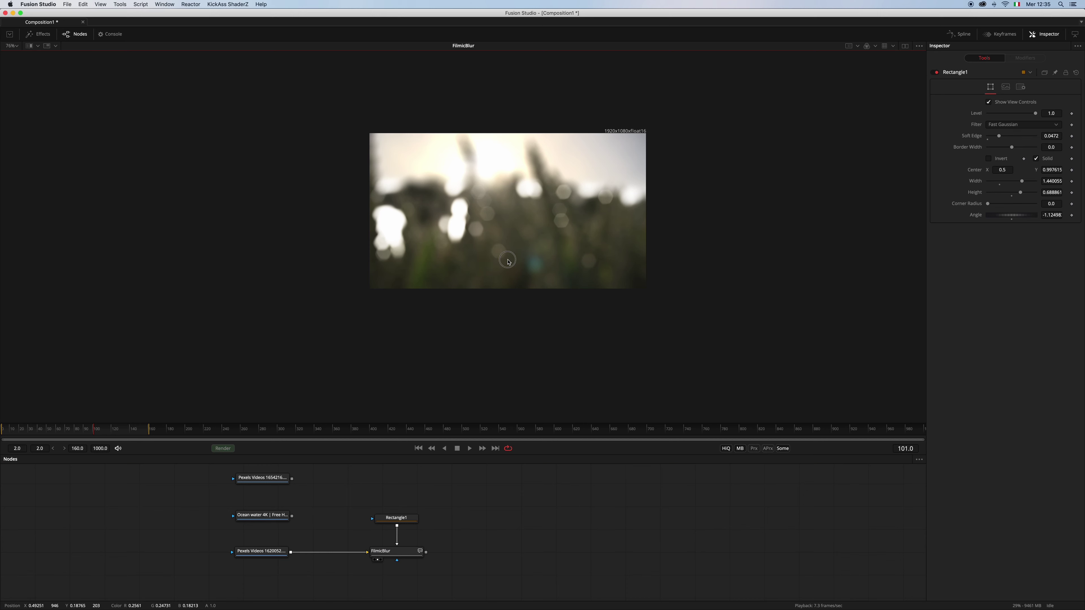
{"action": "key", "text": "ctrl+f"}
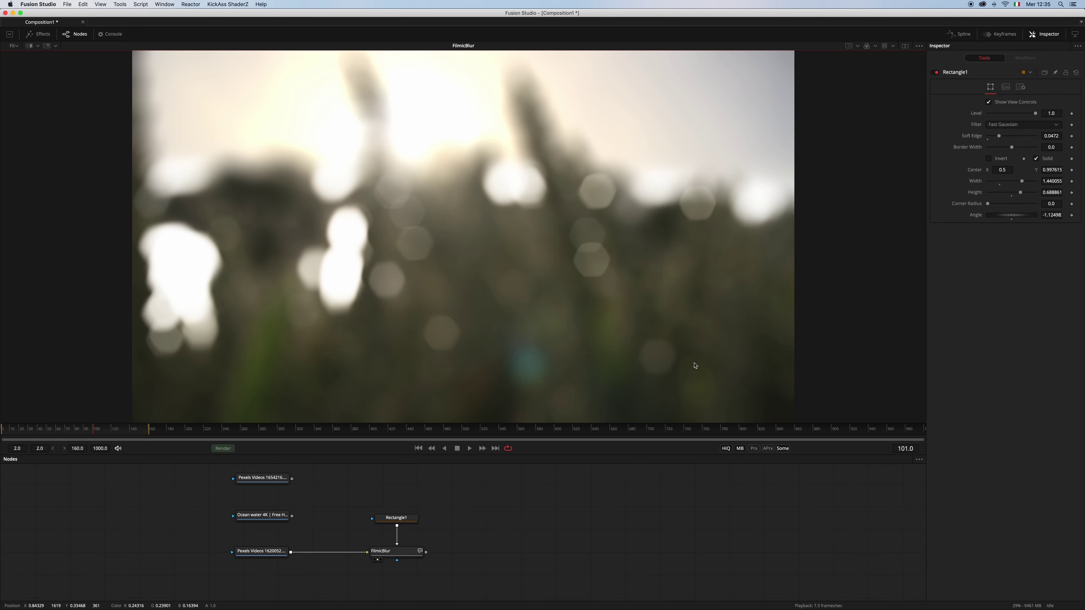
{"action": "left_click", "coordinate": [393, 551]}
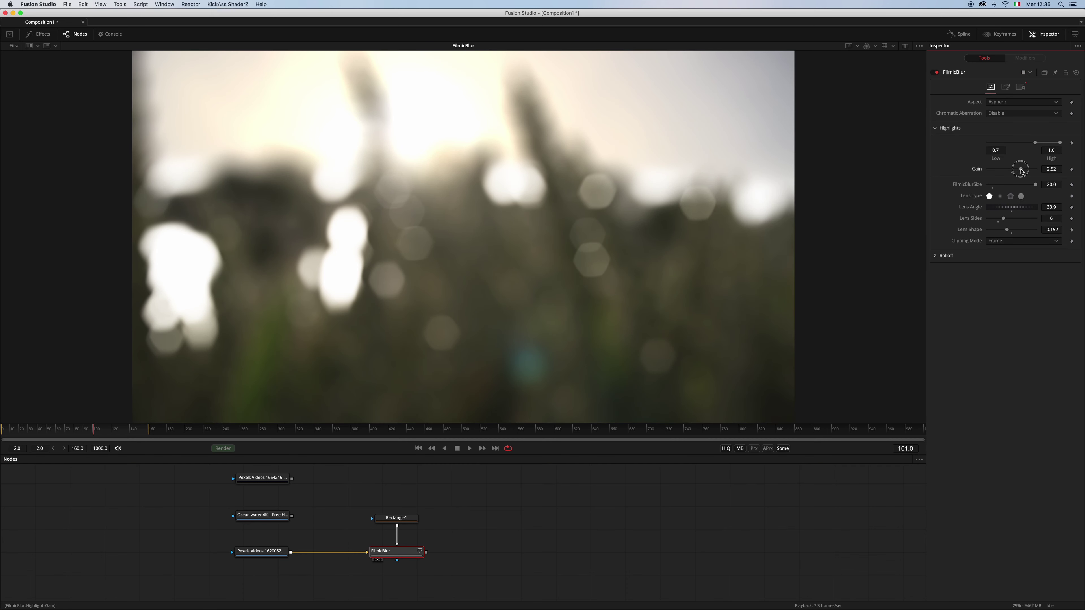
{"action": "left_click_drag", "start_coordinate": [1021, 171], "coordinate": [1018, 171]}
{"action": "left_click", "coordinate": [545, 518]}
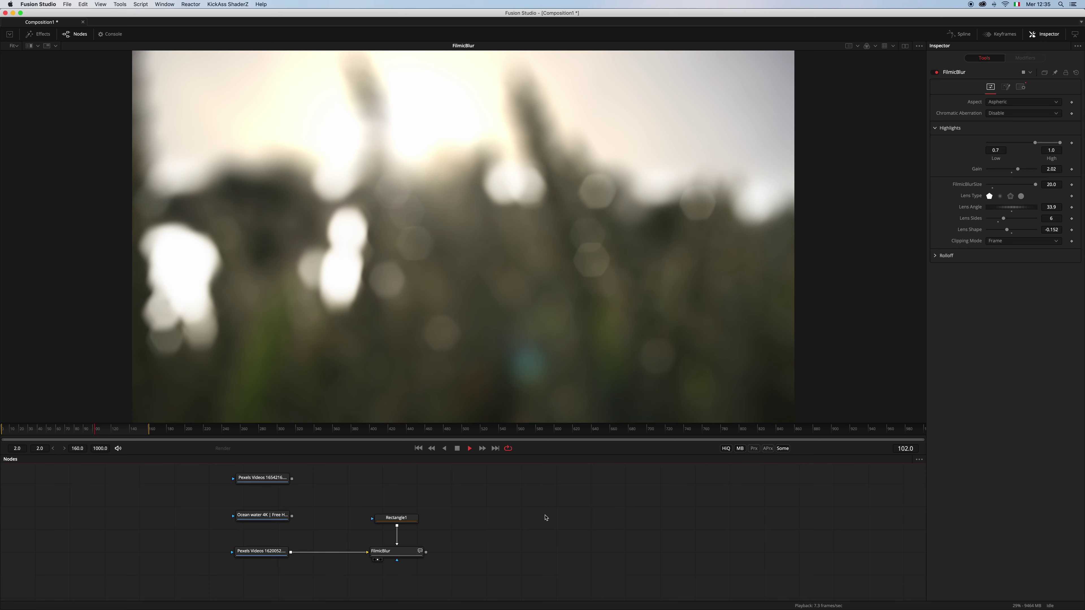
- Play back the masked wheat field result and enable chromatic aberration on FilmicBlur
{"action": "key", "text": "space"}
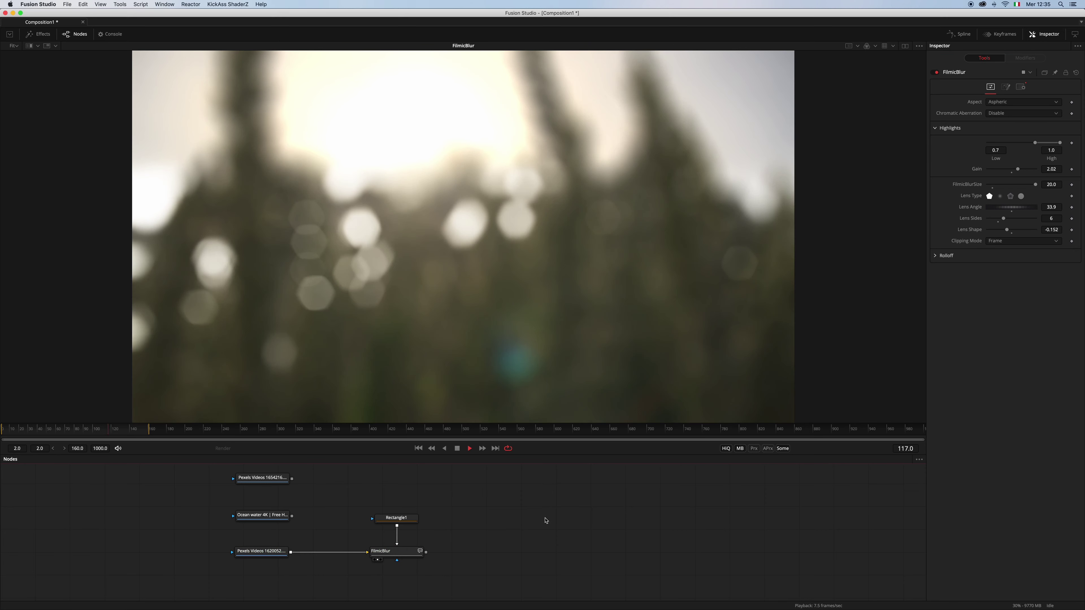
{"action": "left_click", "coordinate": [1034, 113]}
{"action": "left_click", "coordinate": [1024, 124]}
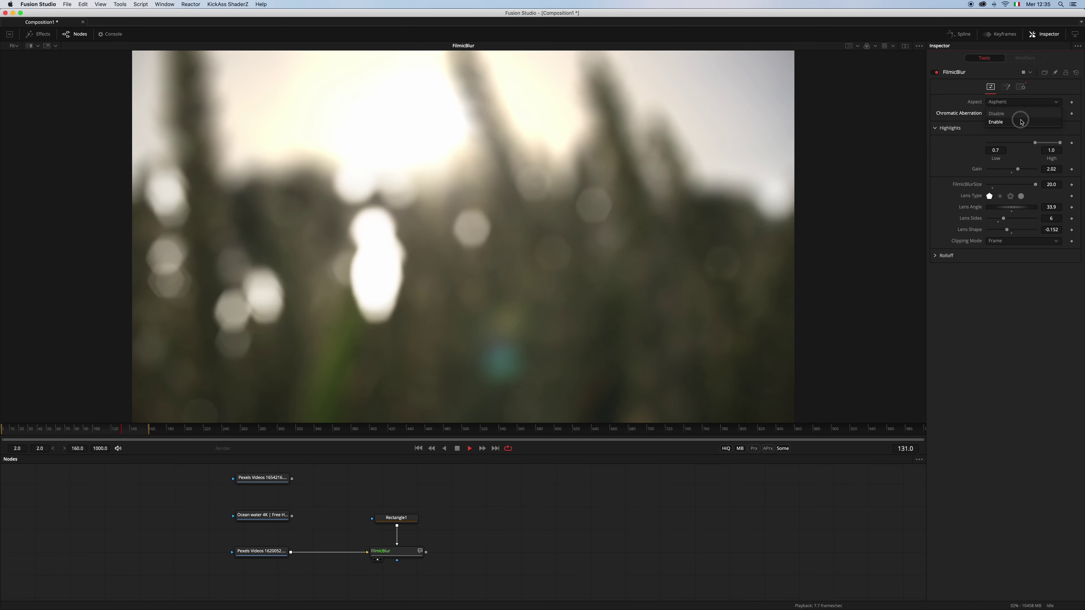